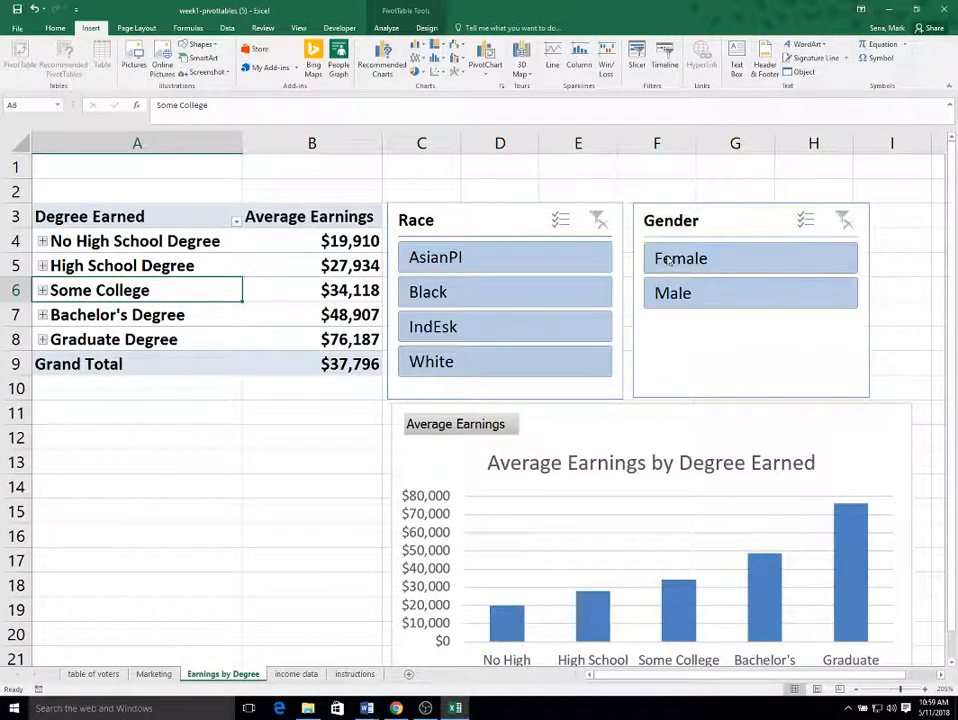
Filter the pivot table by Female, then Male, then Female in the Gender slicer, and clear the filter.
click(789, 260)
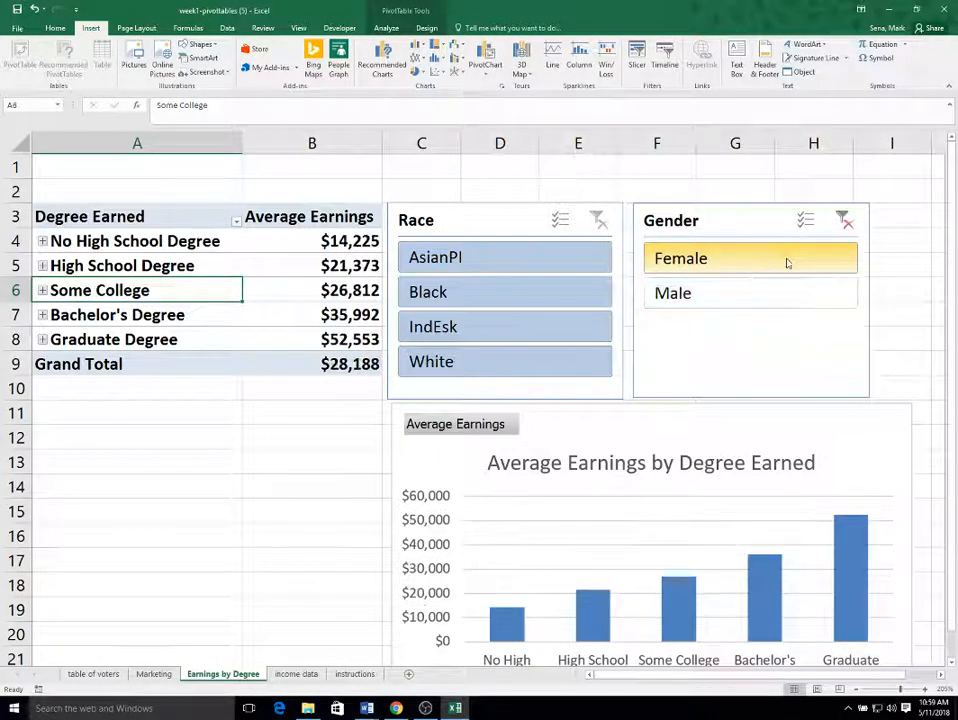
click(757, 299)
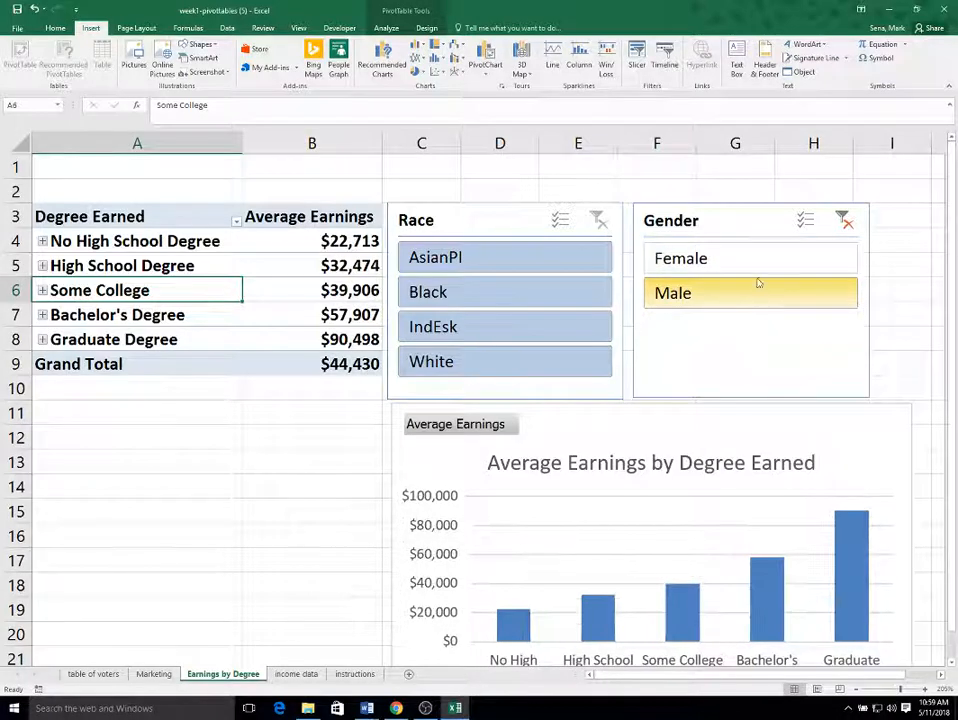
click(761, 263)
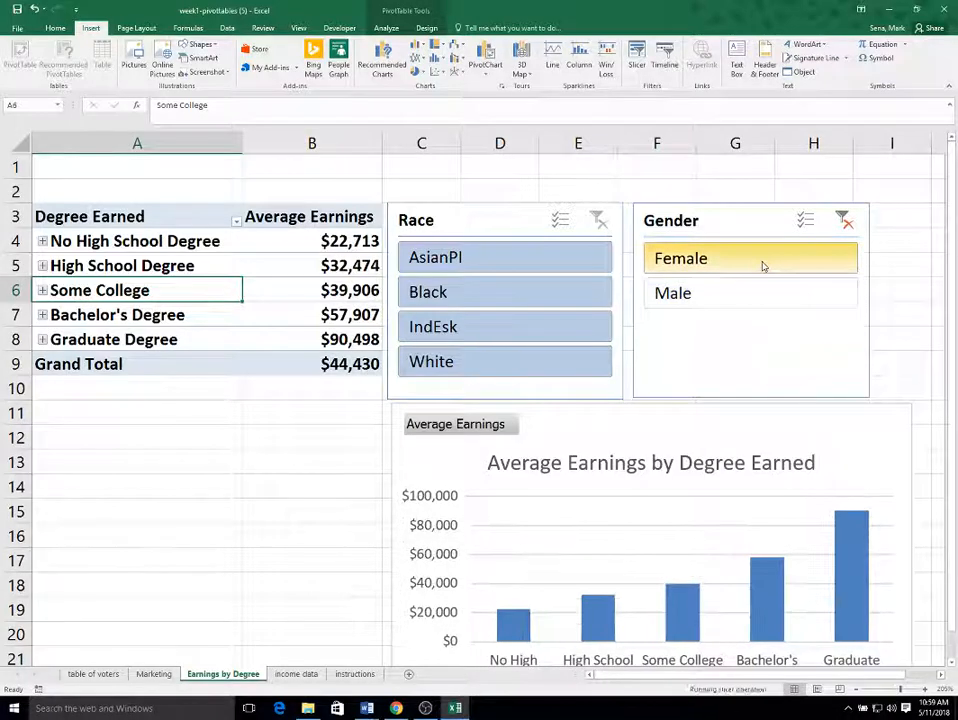
click(843, 221)
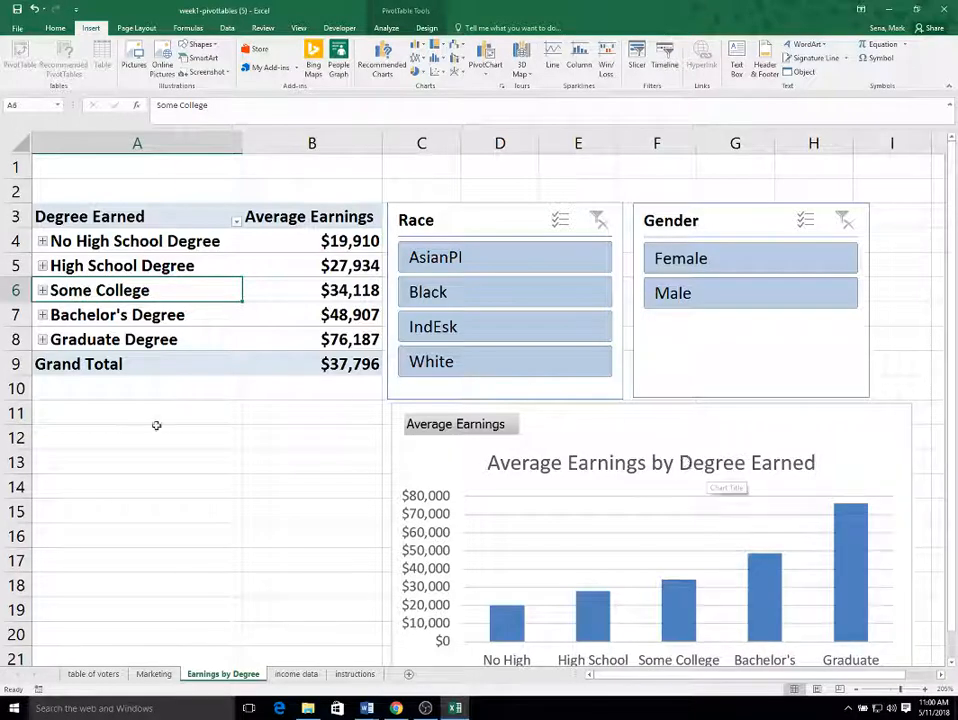
Create a copy of the Earnings by Degree sheet placed before the first sheet.
right_click(220, 679)
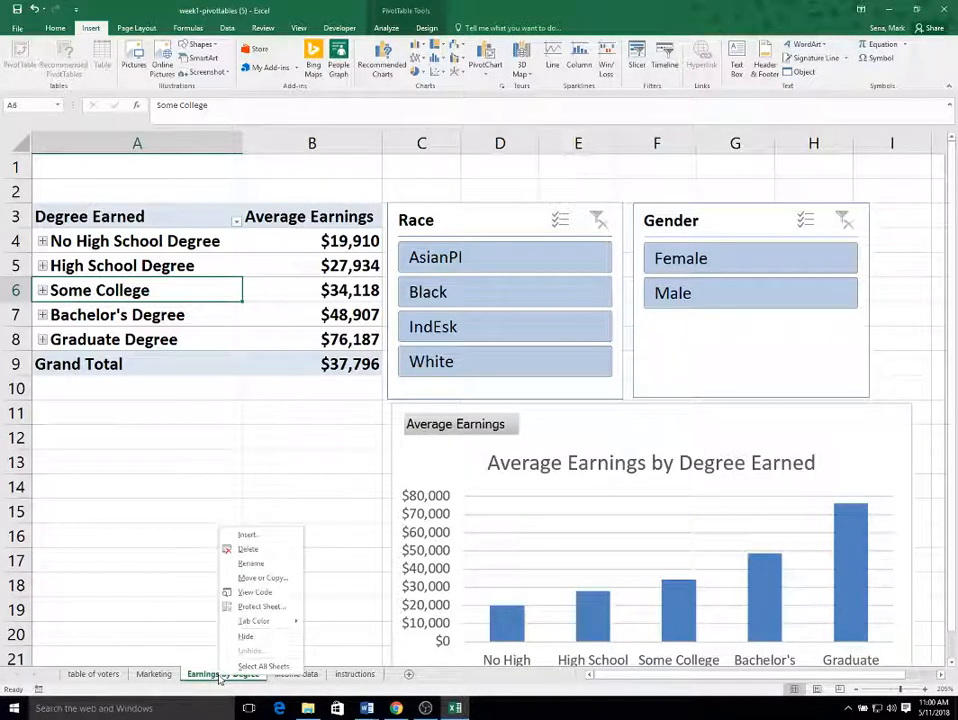
click(262, 578)
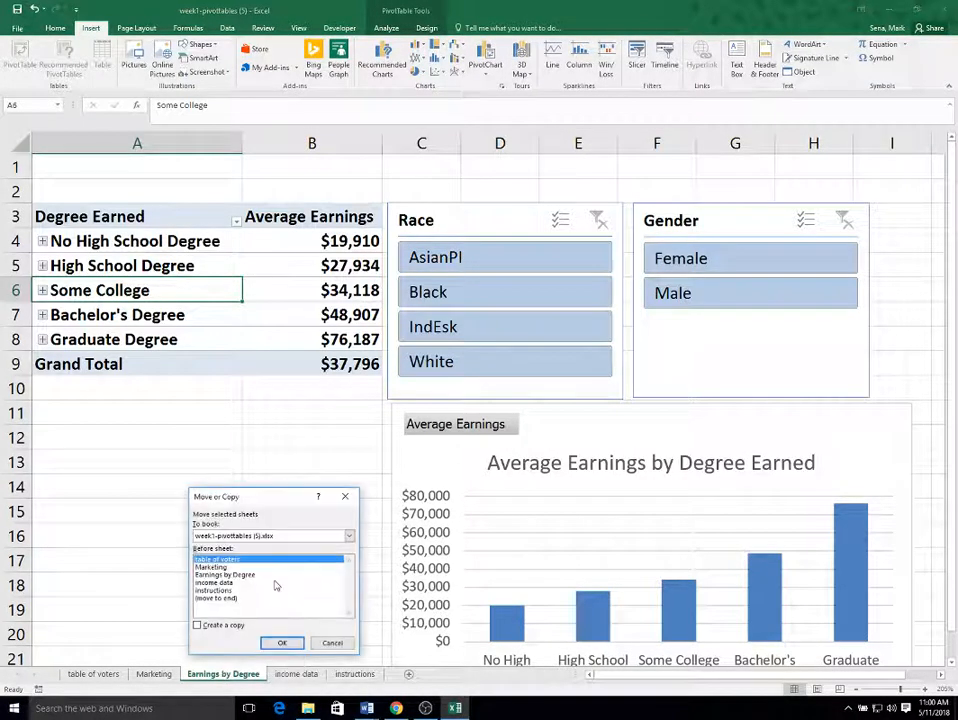
click(198, 626)
click(282, 644)
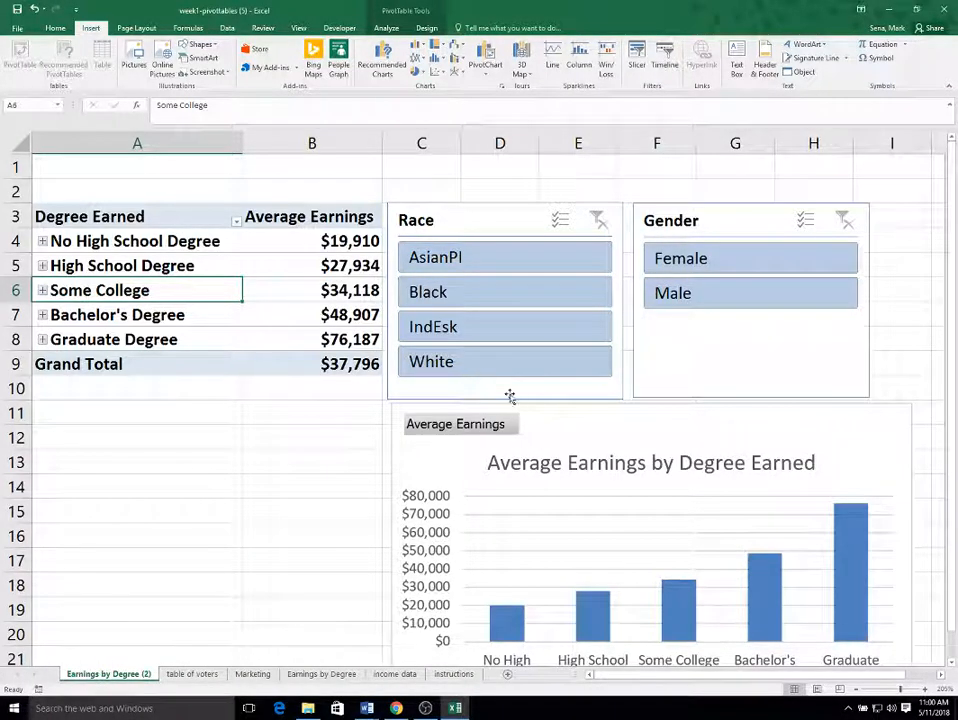
Rename the copied sheet as Earnings by Gender.
double_click(110, 675)
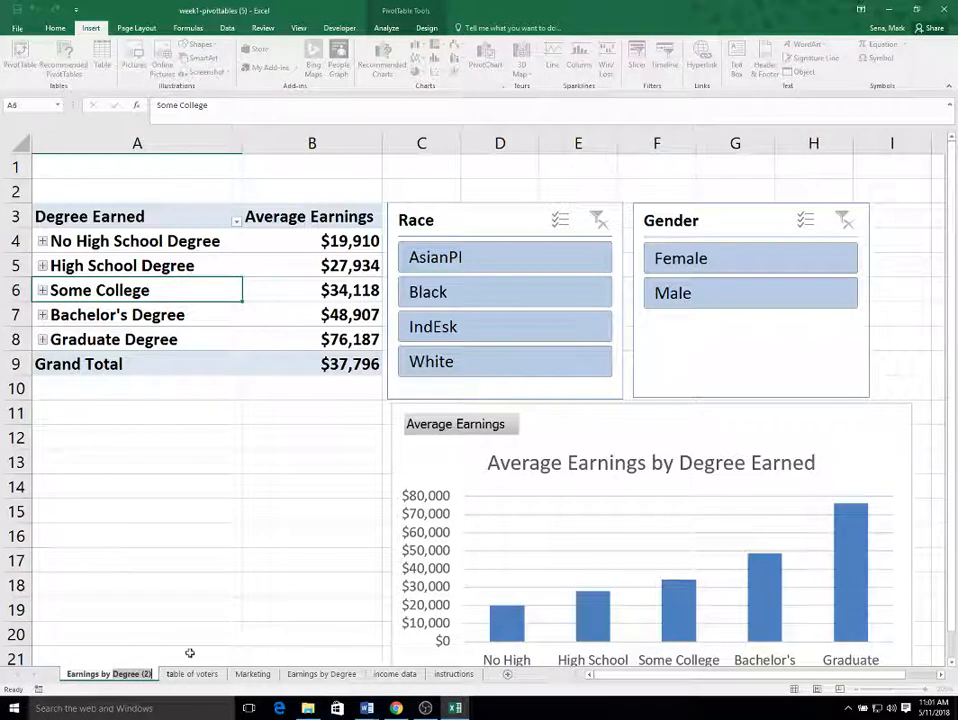
text(Earnings by Gender)
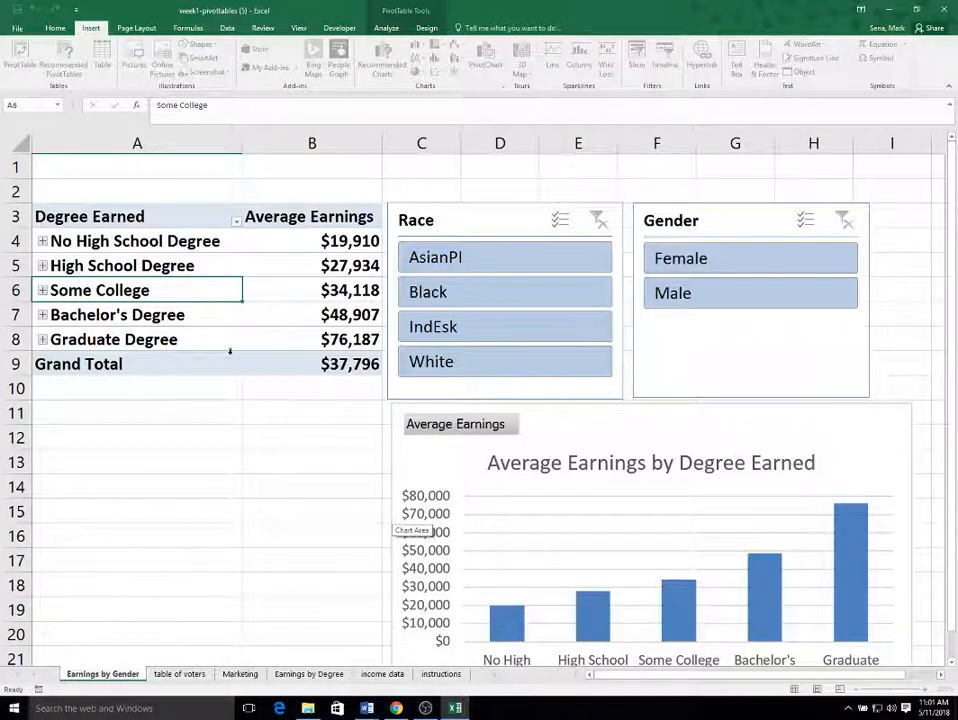
click(134, 438)
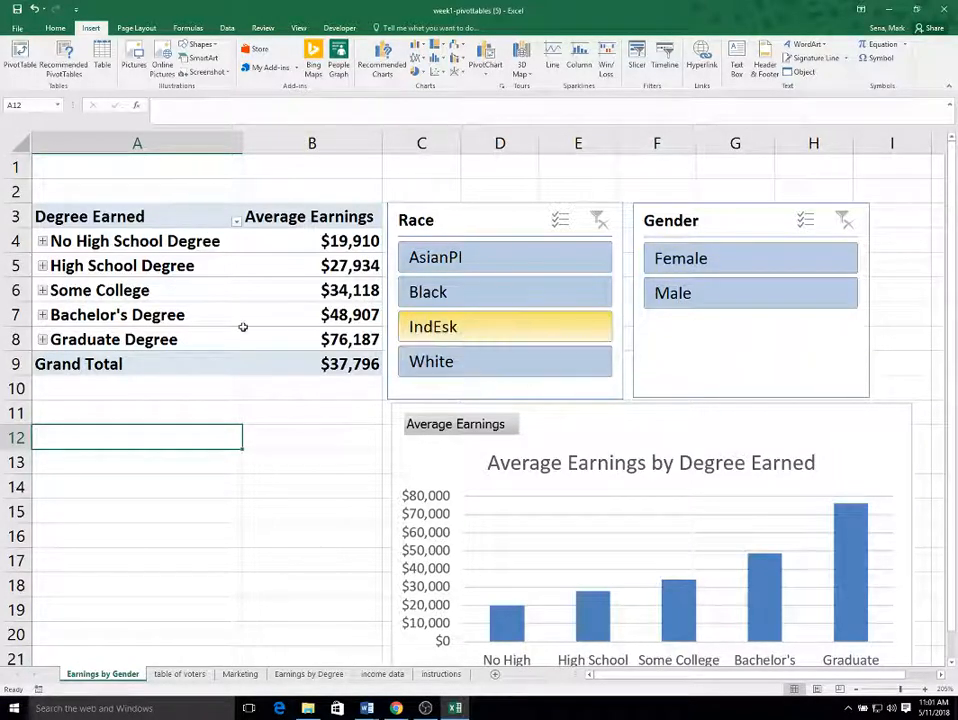
Show the PivotTable field list, remove both education fields from the rows and add Gender as the row field.
right_click(116, 240)
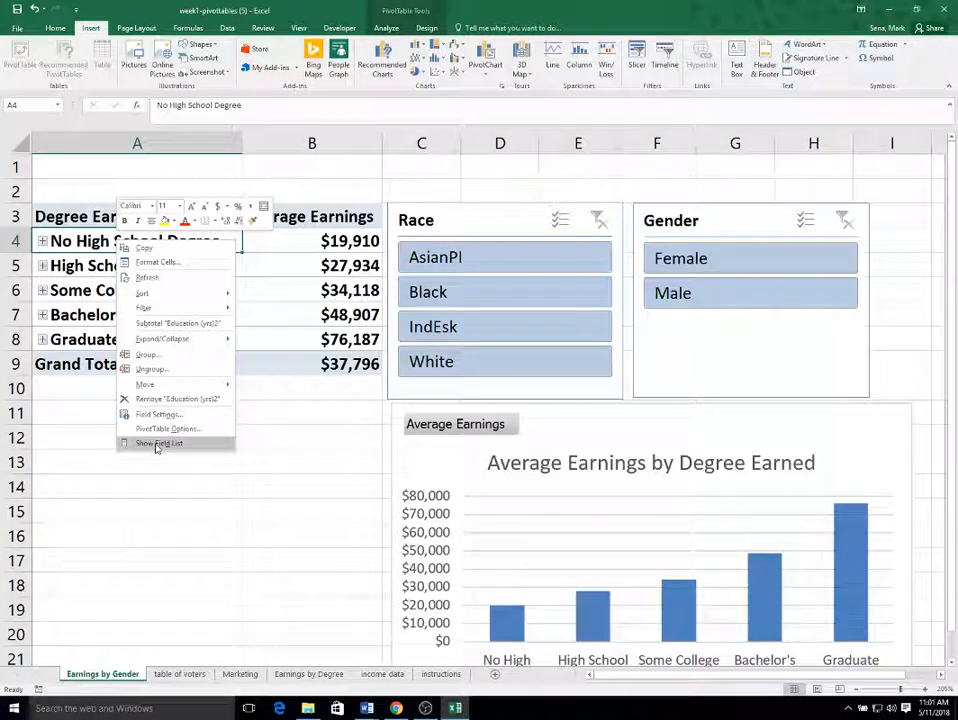
click(156, 444)
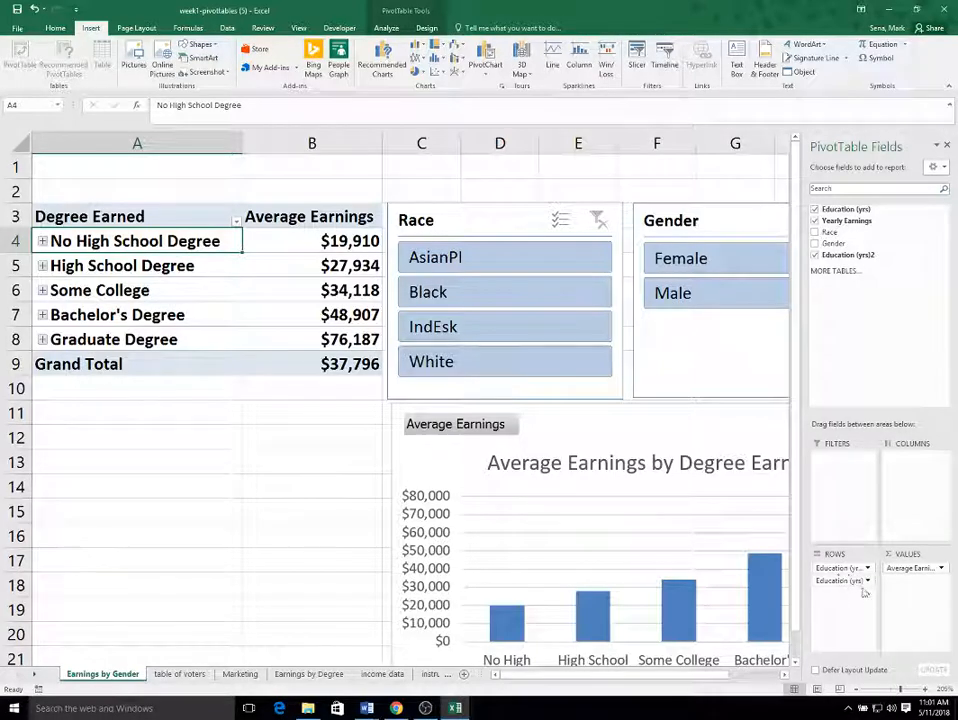
drag(842, 566, 838, 246)
drag(843, 567, 868, 256)
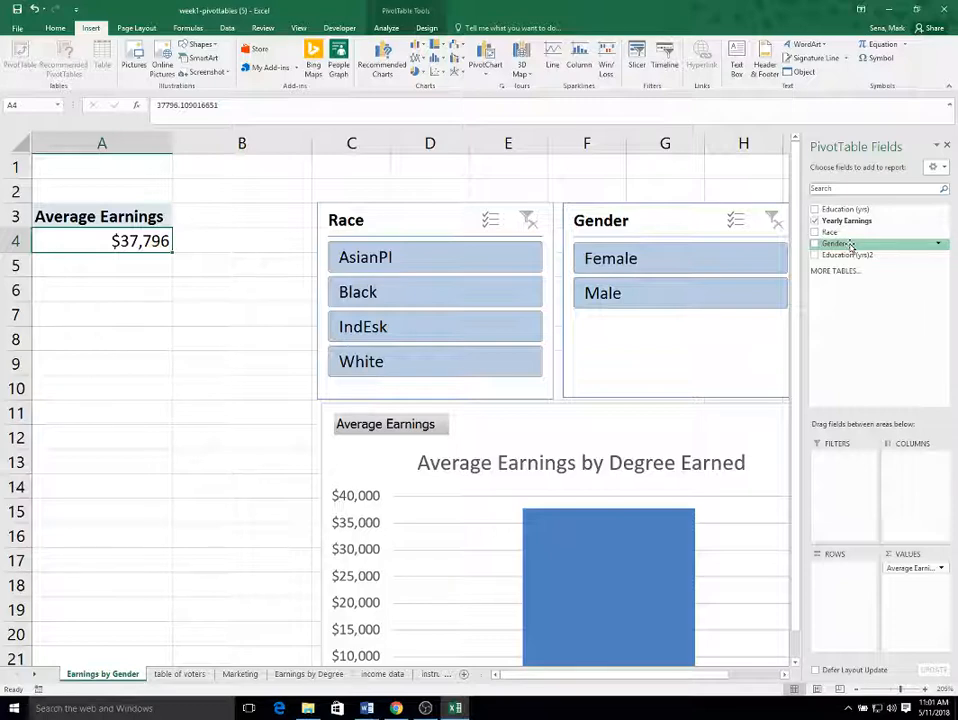
drag(851, 245, 845, 568)
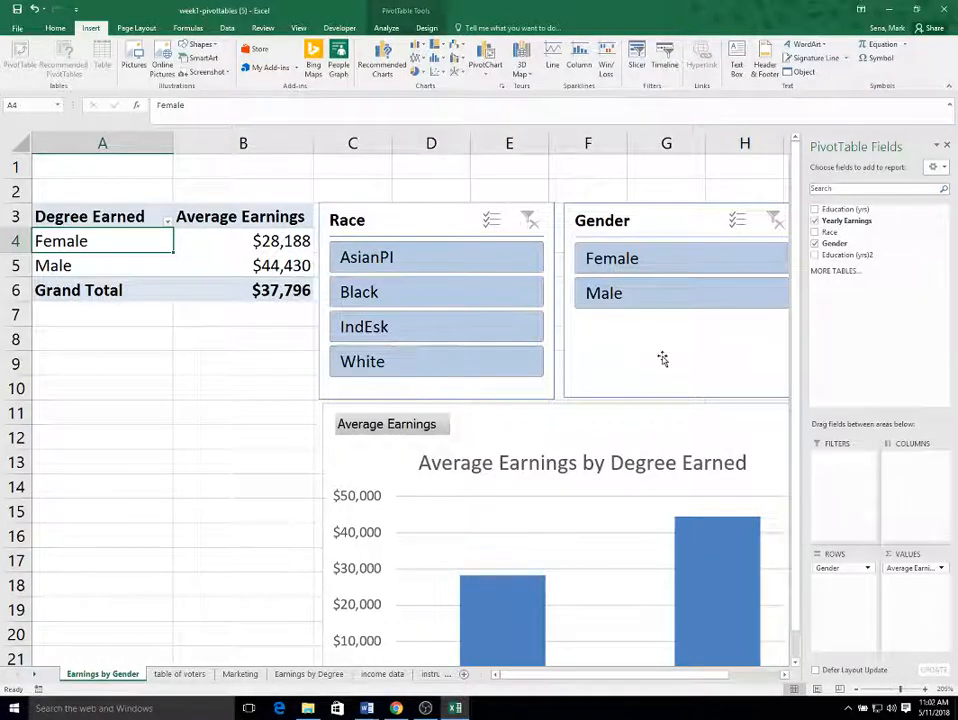
Delete the Gender slicer.
click(665, 222)
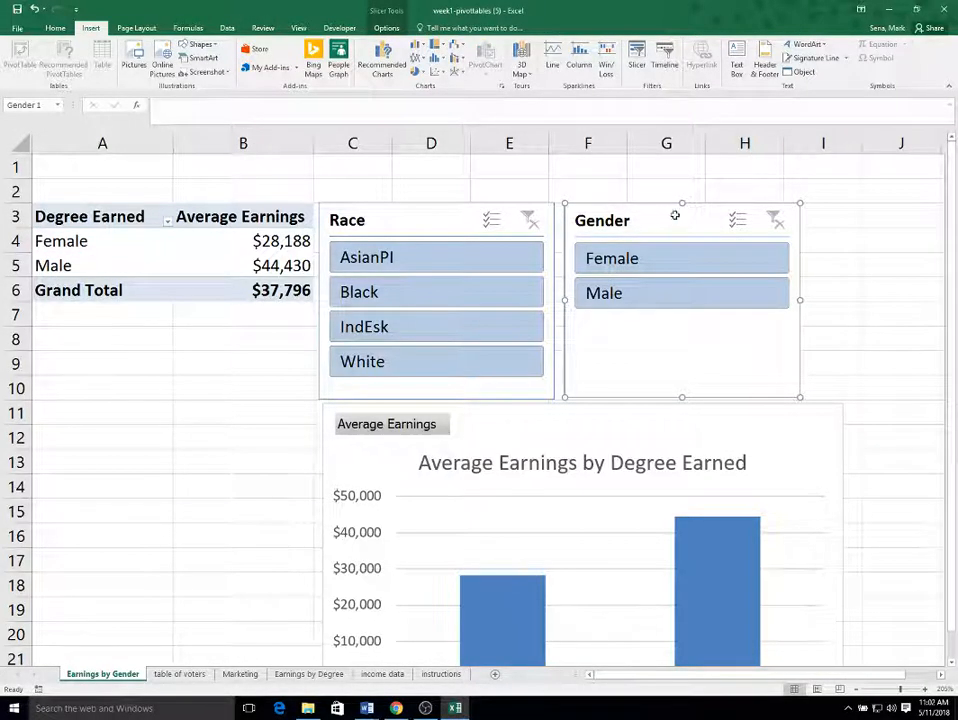
key(Delete)
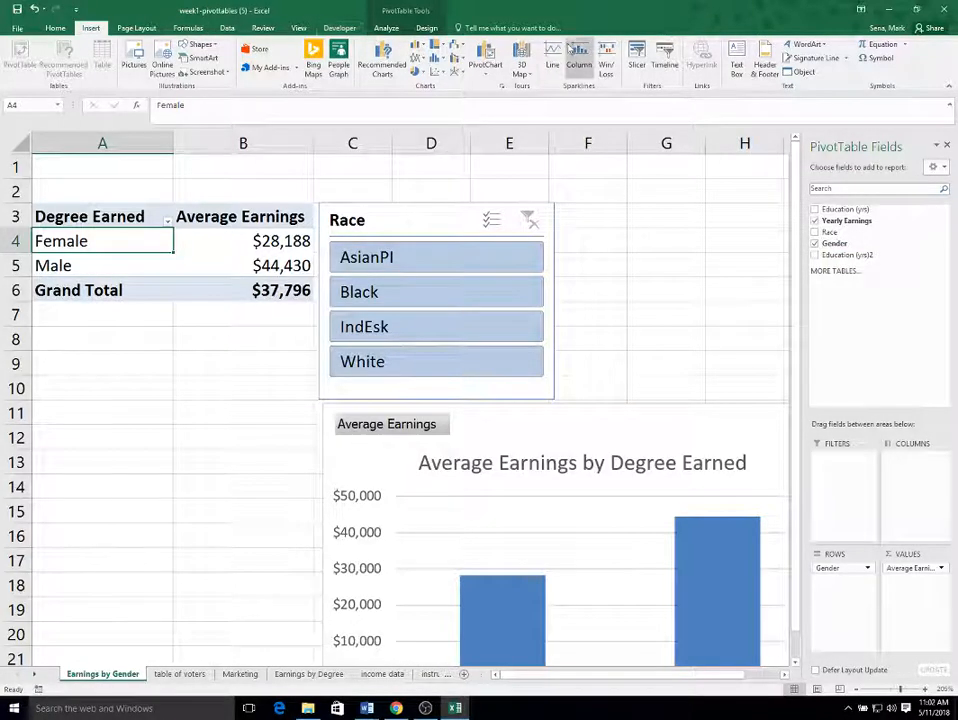
Insert a slicer for the Education (yrs)2 field.
click(637, 55)
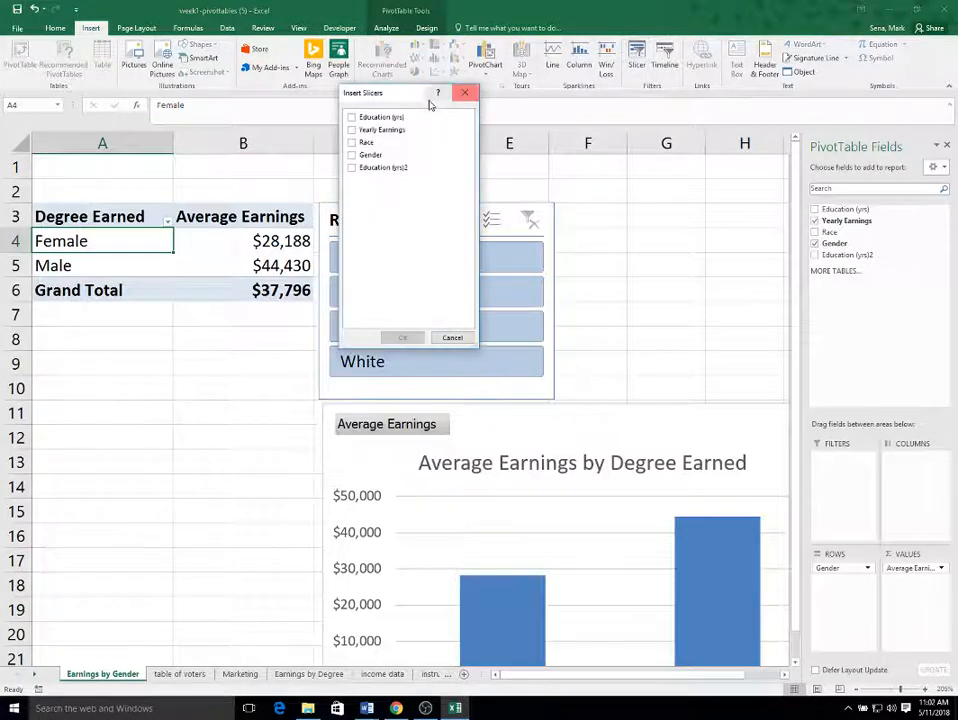
click(350, 168)
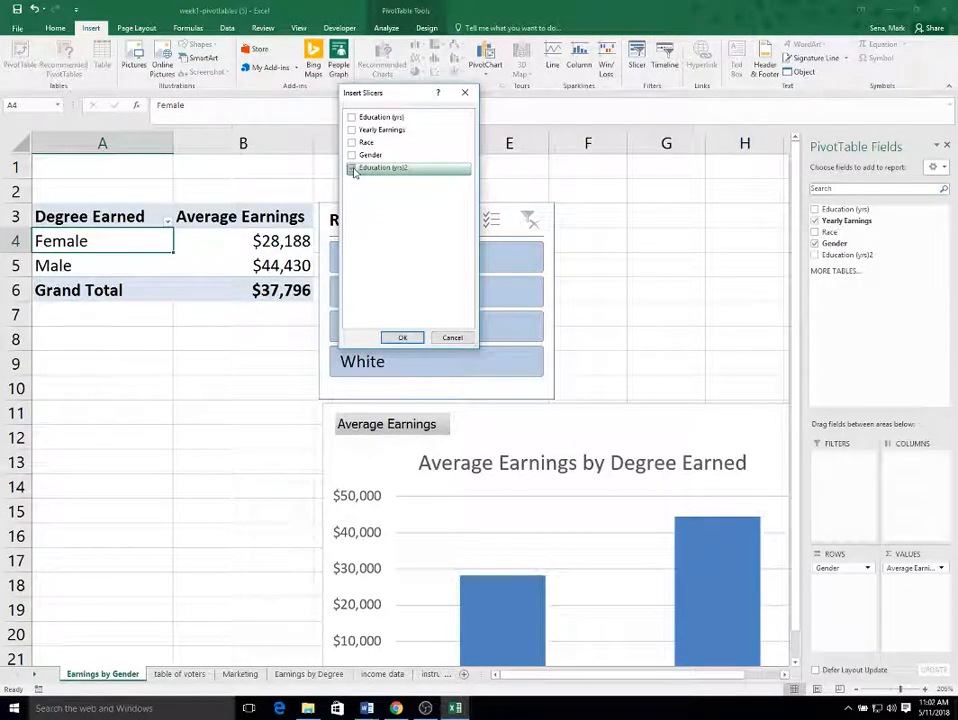
click(403, 337)
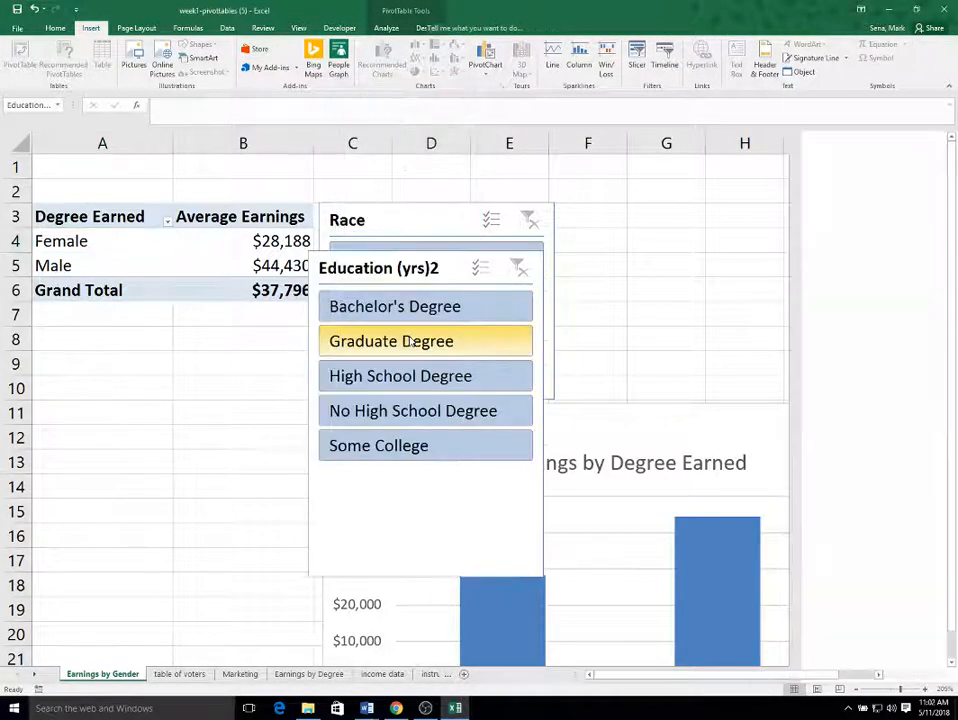
Move and resize the Education (yrs)2 slicer beside the Race slicer, aligning the tops of both slicers.
drag(373, 262, 620, 216)
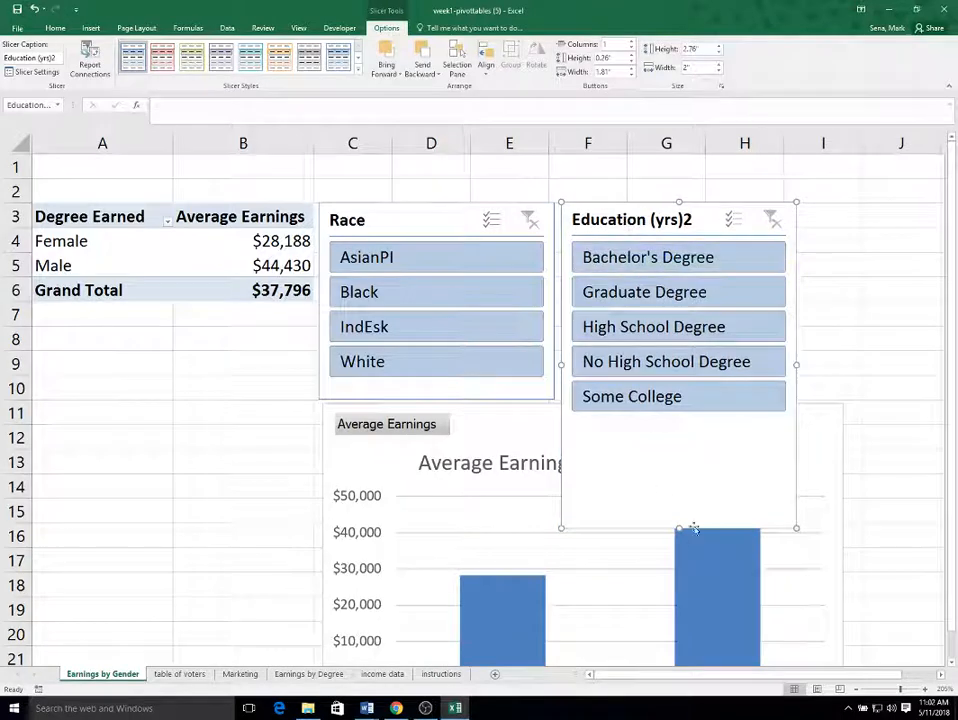
drag(678, 529, 680, 398)
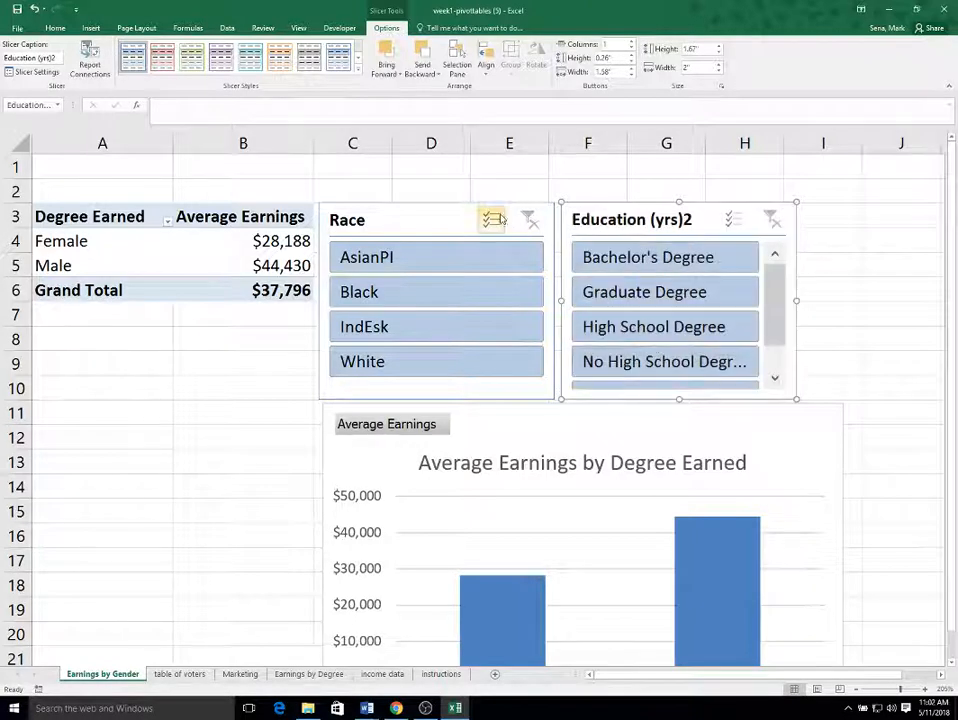
click(424, 205)
drag(437, 202, 437, 187)
click(652, 210)
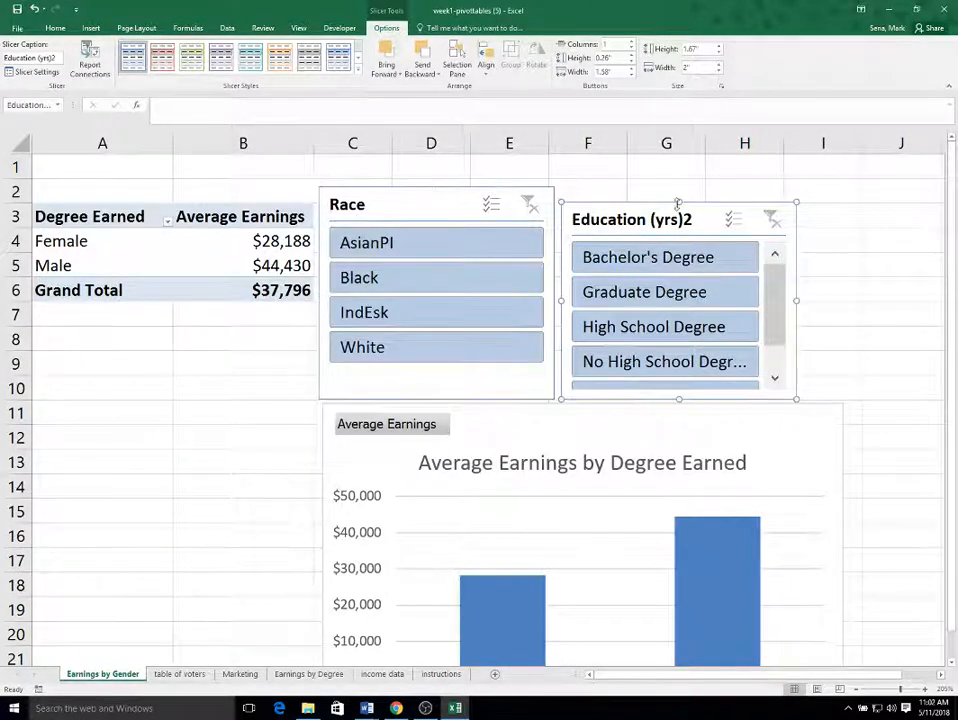
drag(678, 201, 678, 182)
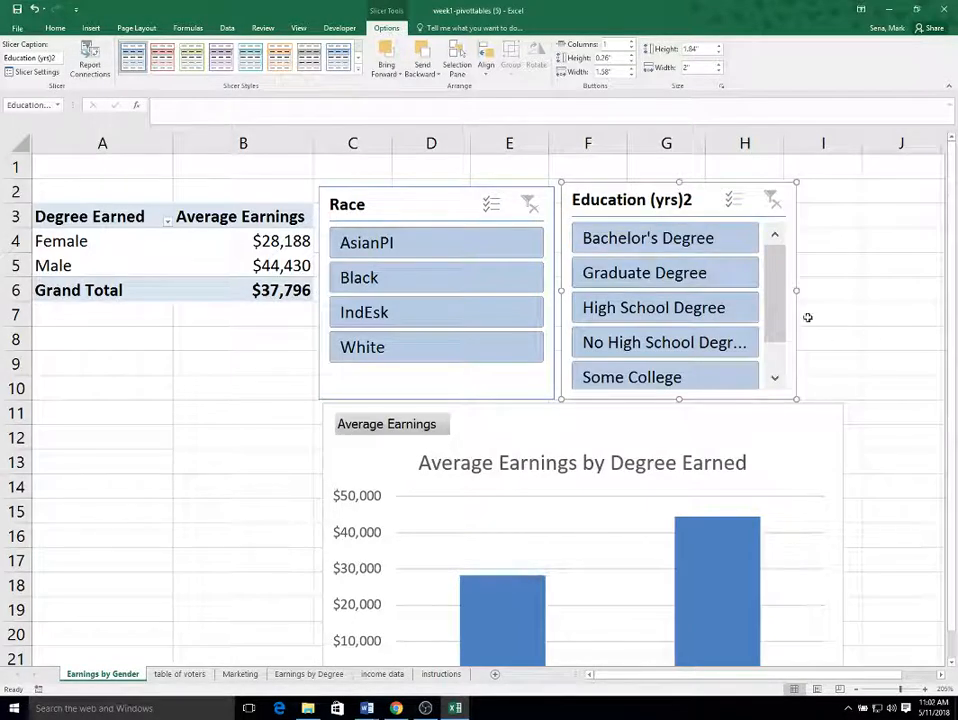
mouse_move(777, 300)
mouse_down()
mouse_move(783, 393)
mouse_move(789, 302)
mouse_up()
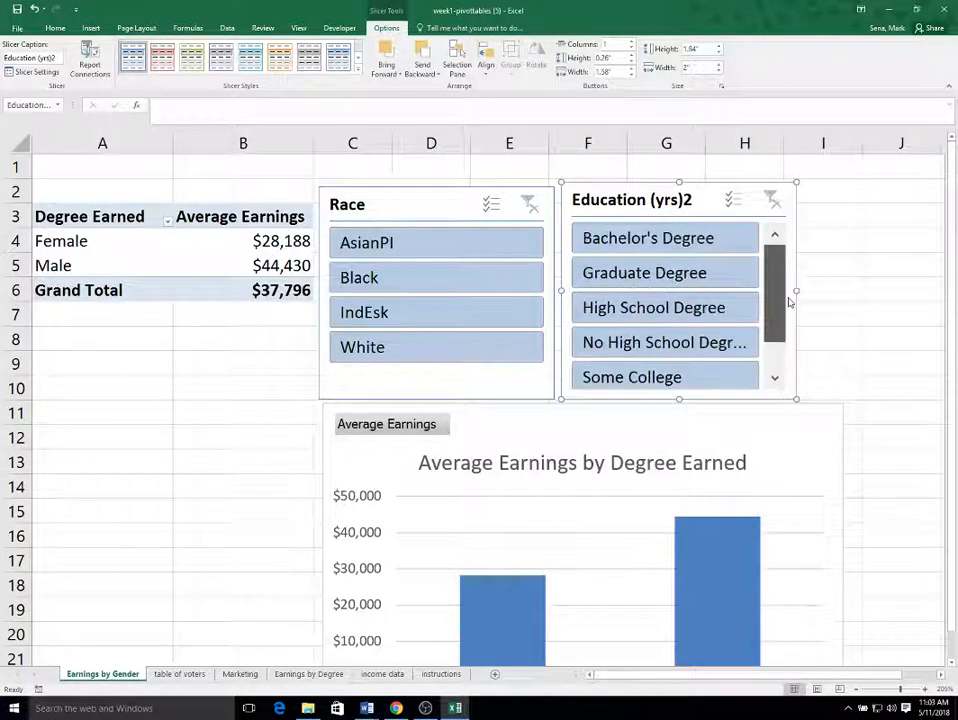
click(876, 298)
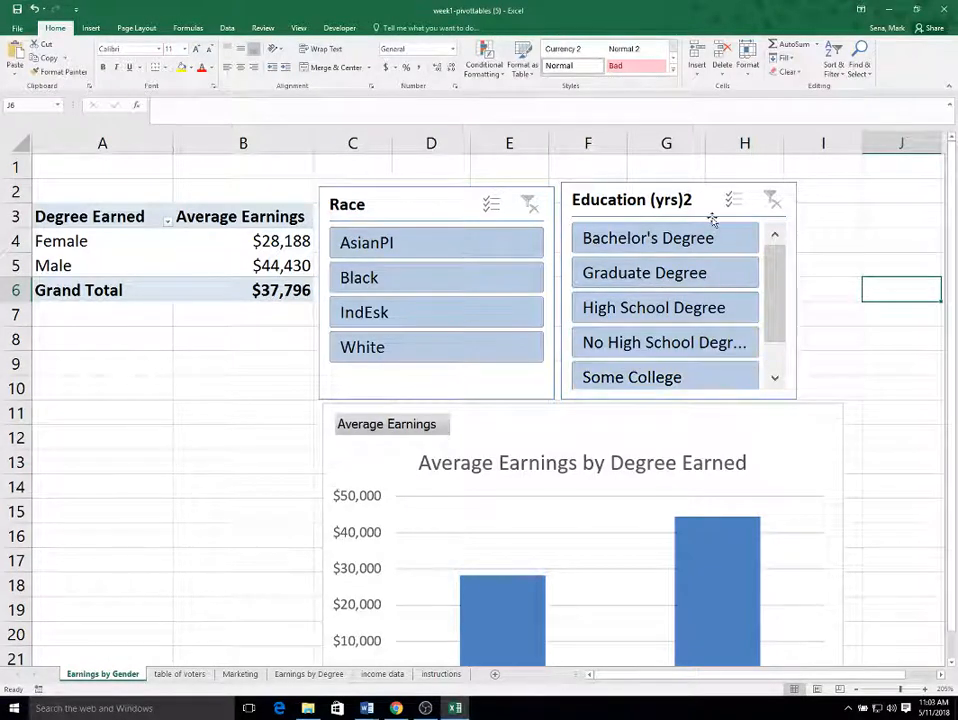
Test the slicers by filtering Bachelor's Degree and then White, clearing each filter, and review the chart.
click(680, 240)
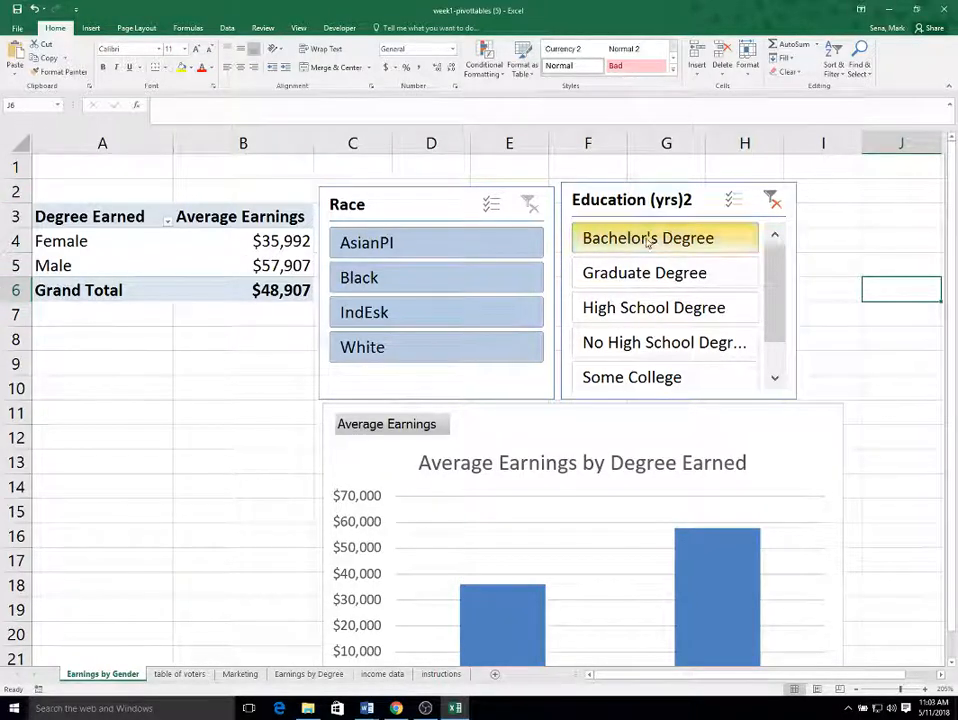
click(771, 200)
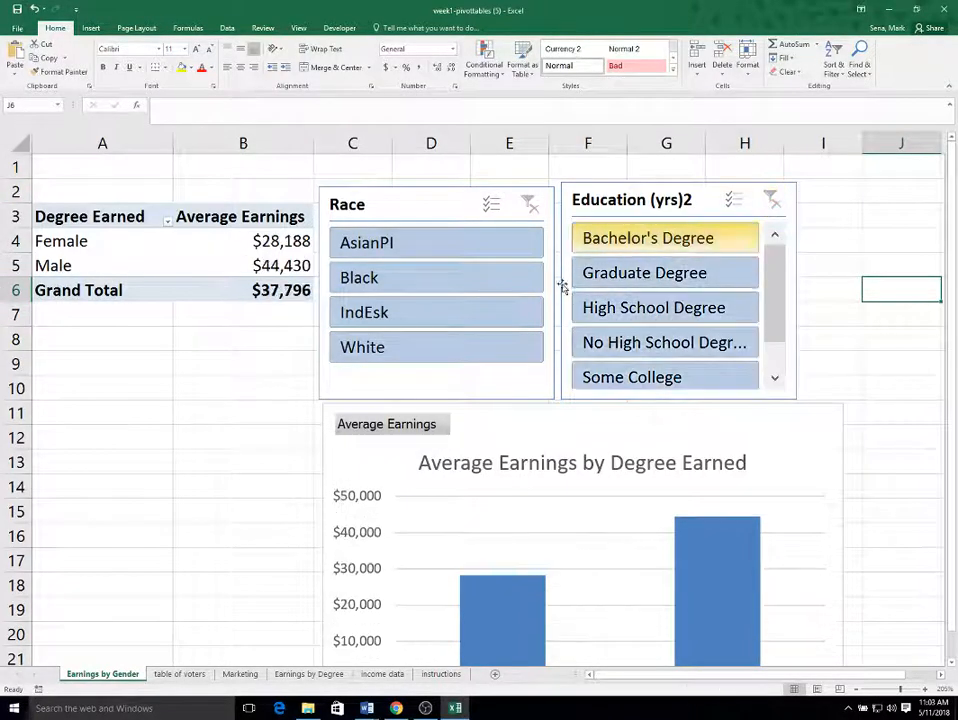
click(441, 348)
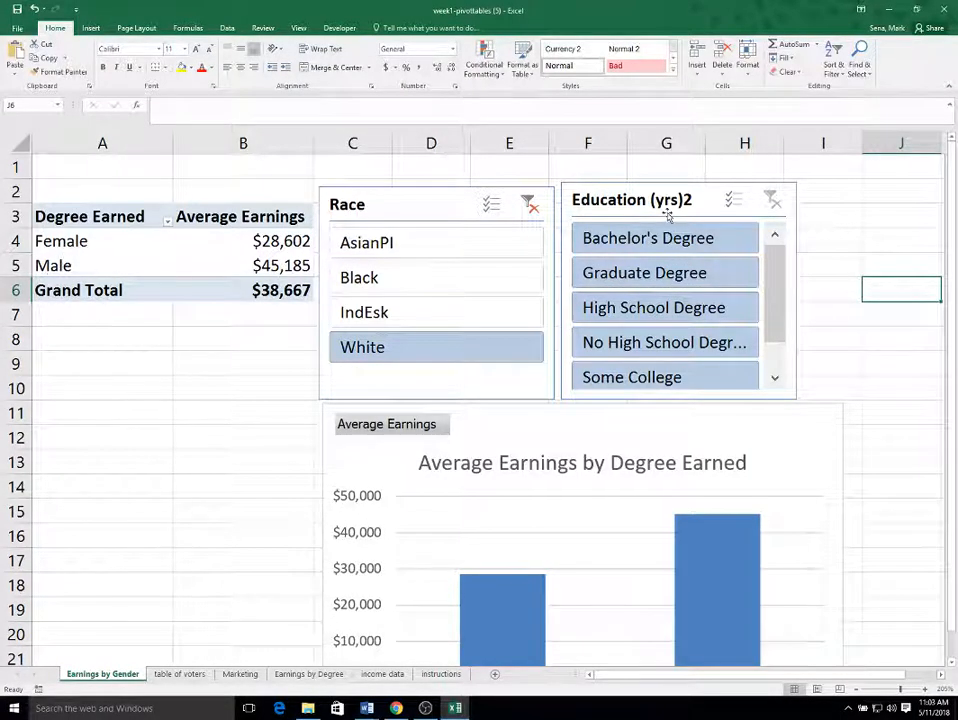
click(530, 203)
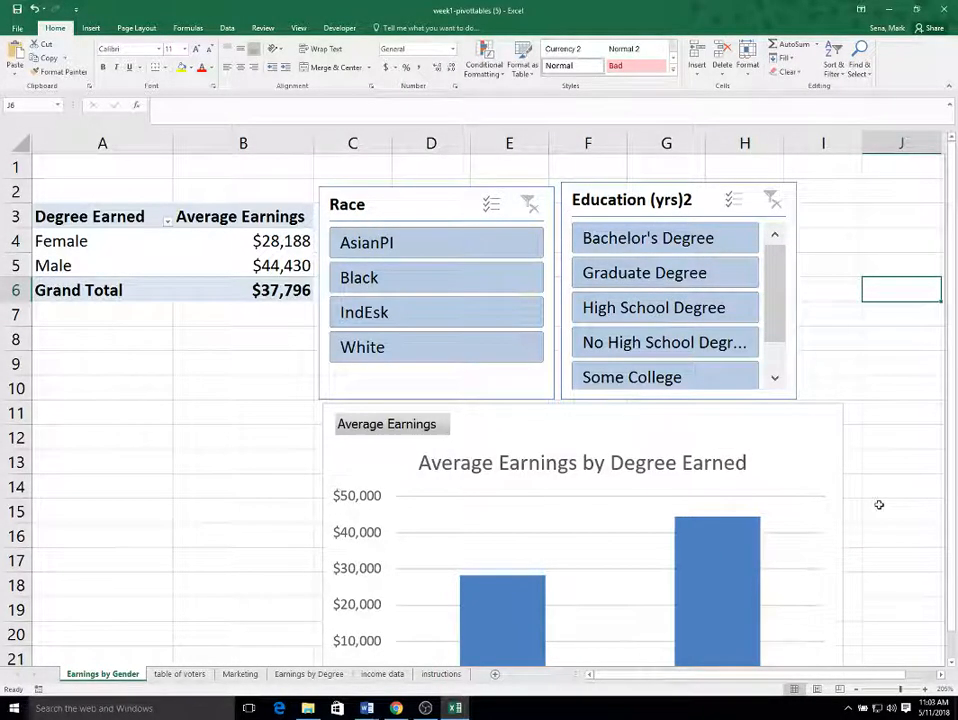
scroll(877, 505, down, 2)
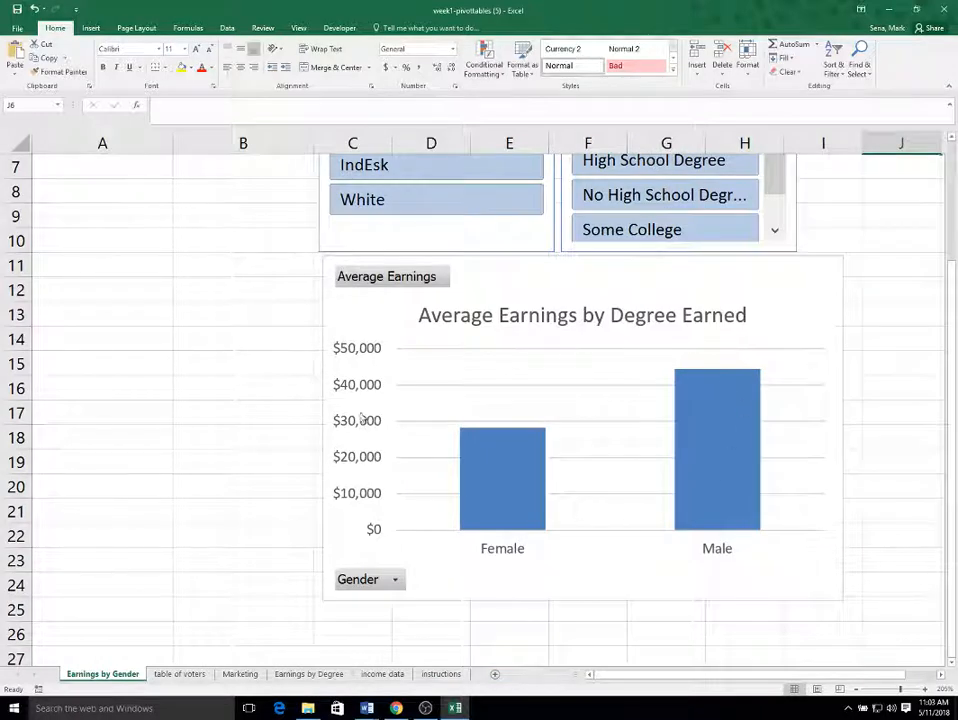
scroll(942, 565, up, 2)
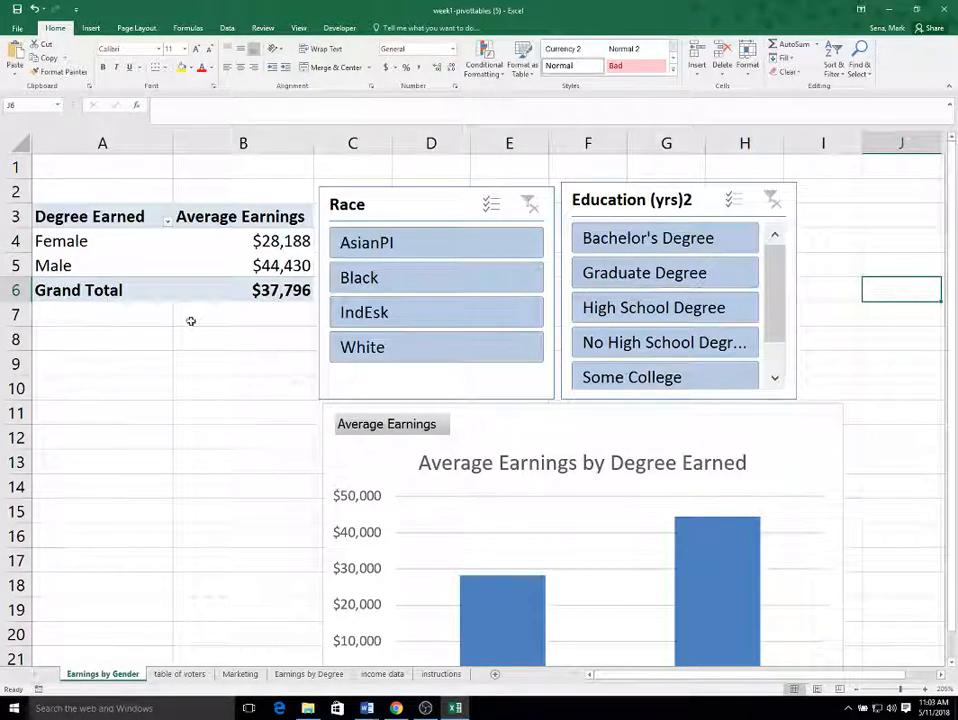
Rename the pivot table's row header to Gender.
click(113, 222)
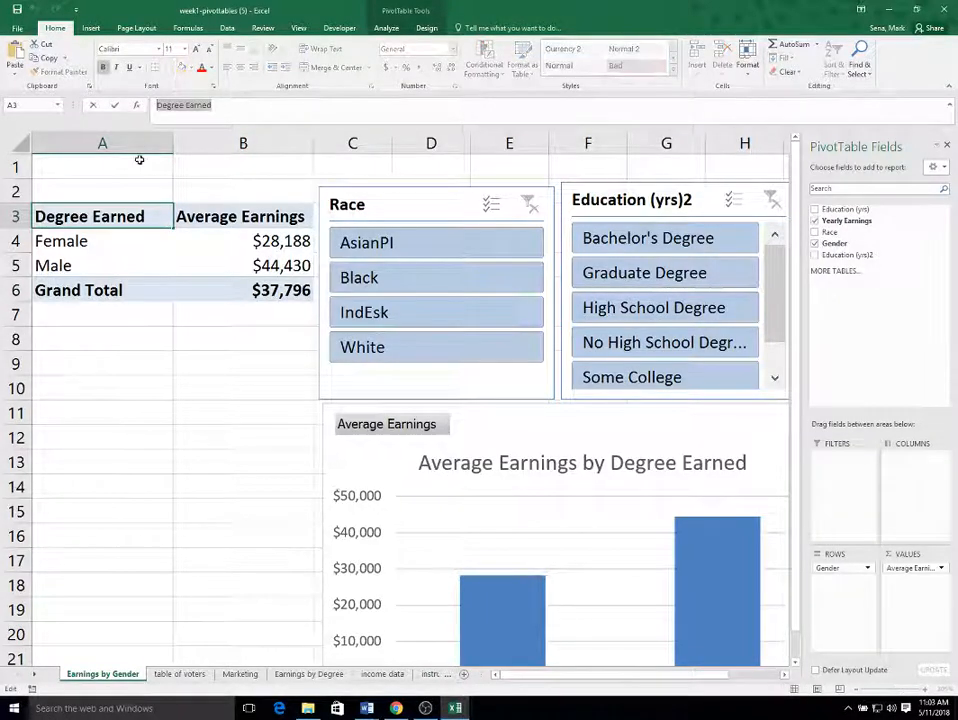
text(Gender)
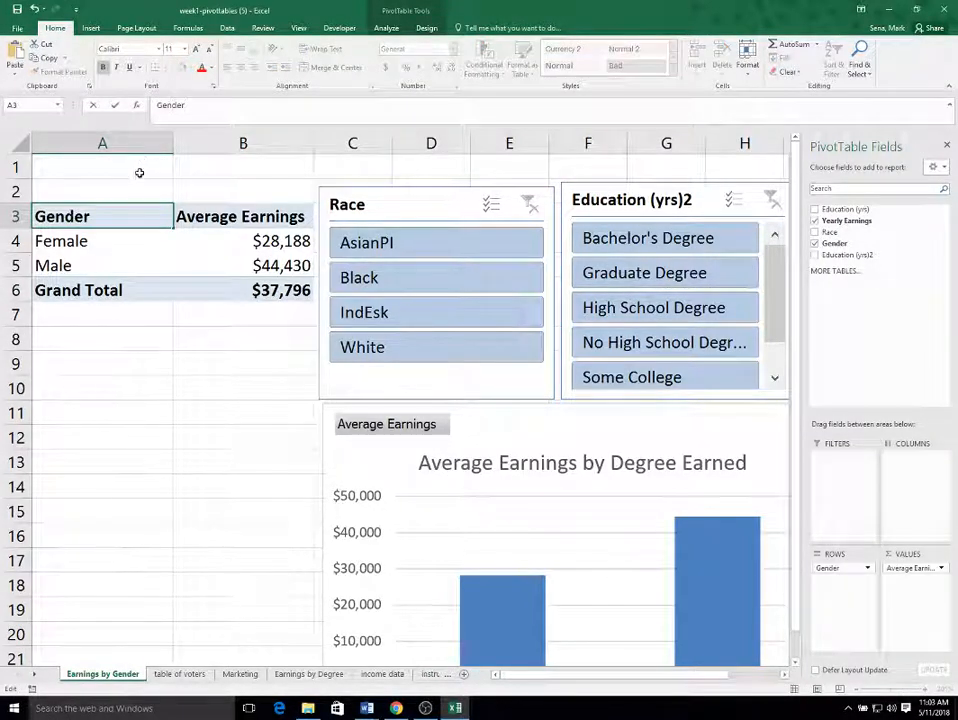
click(181, 330)
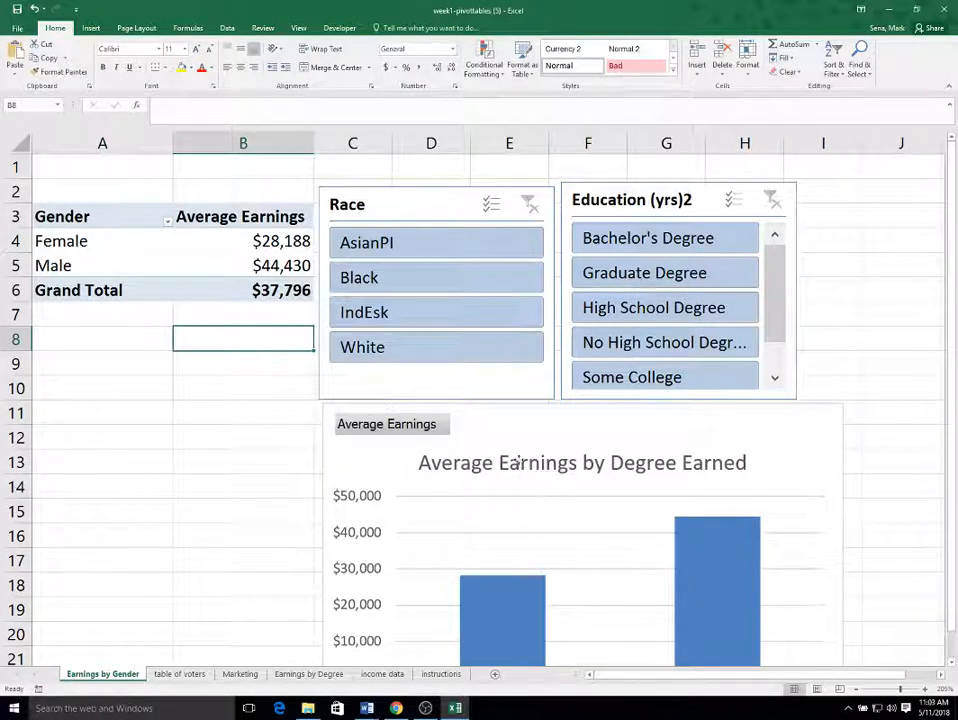
Retitle the chart as Average Earnings by Gender and review the finished chart.
click(600, 463)
drag(635, 461, 746, 462)
text(Gender)
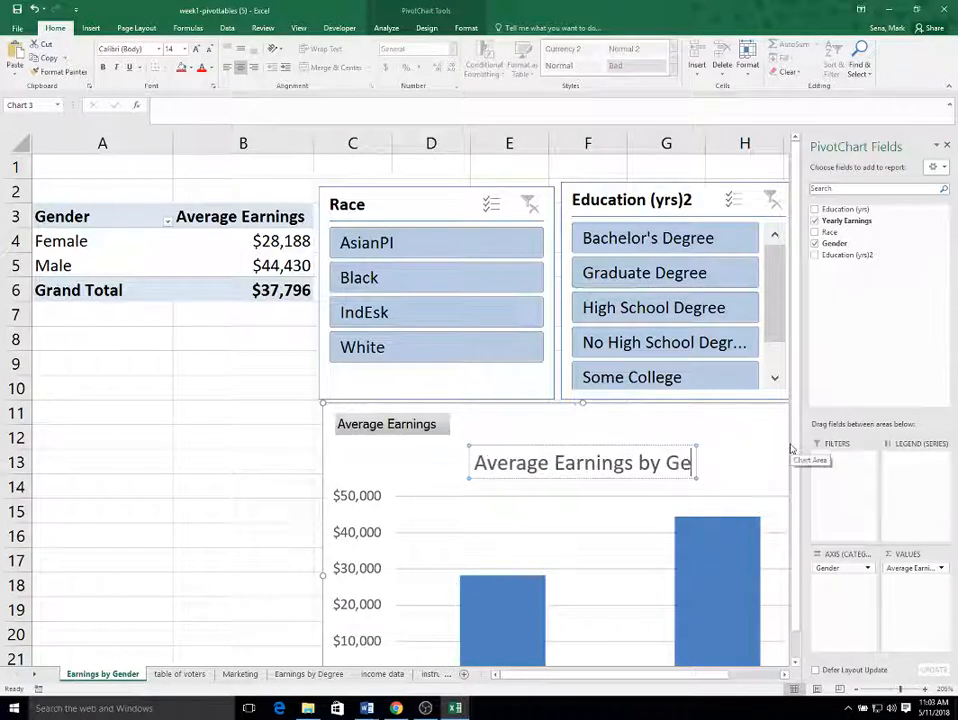
click(169, 432)
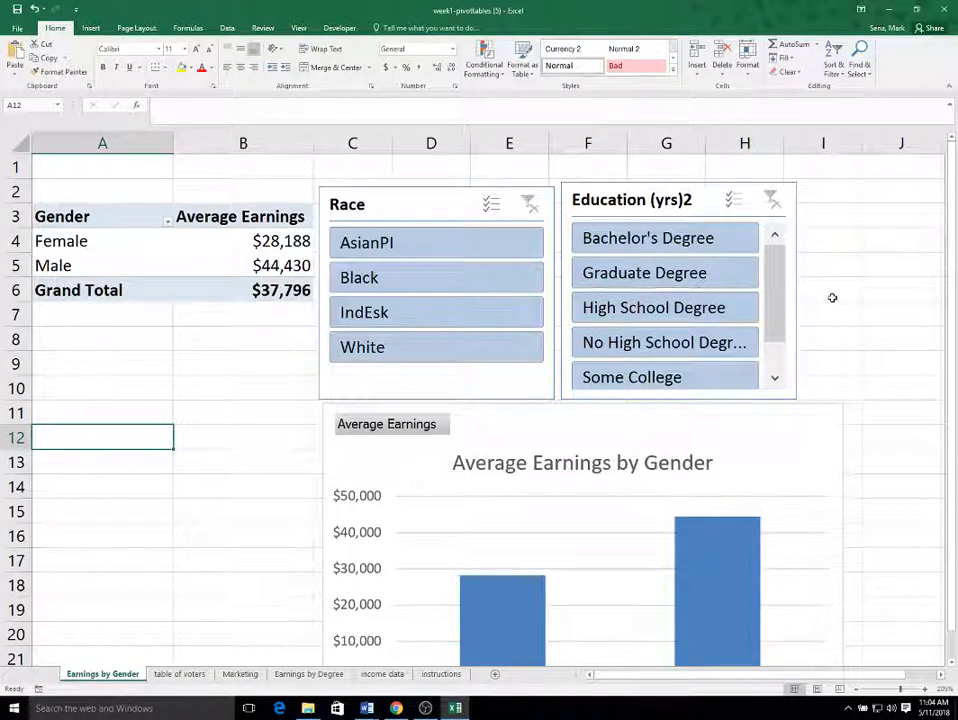
scroll(832, 298, down, 2)
scroll(832, 300, up, 2)
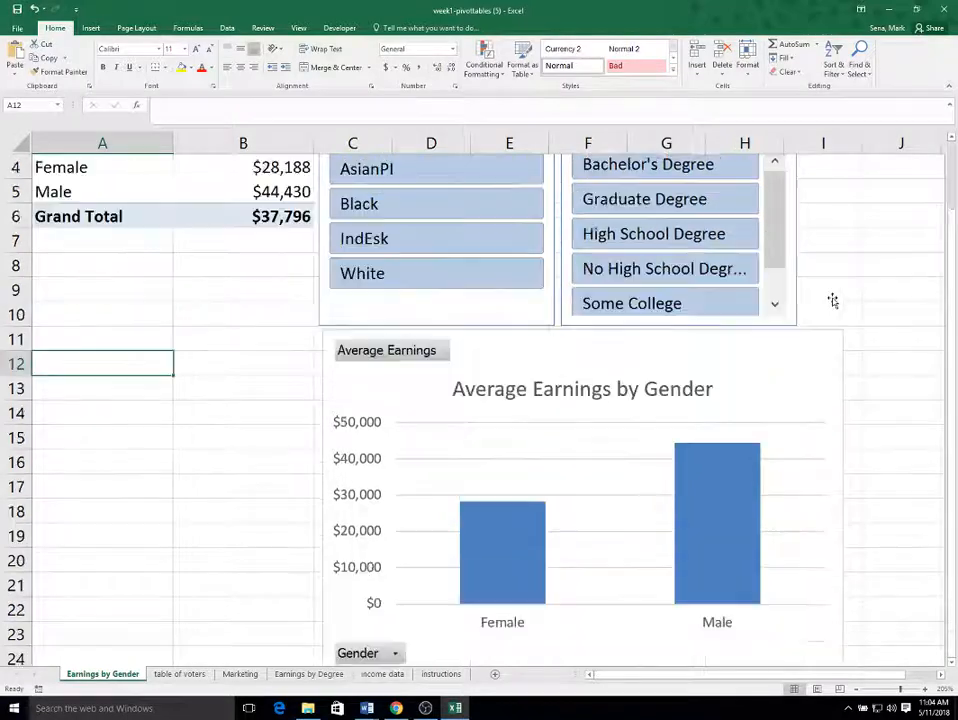
scroll(832, 300, down, 2)
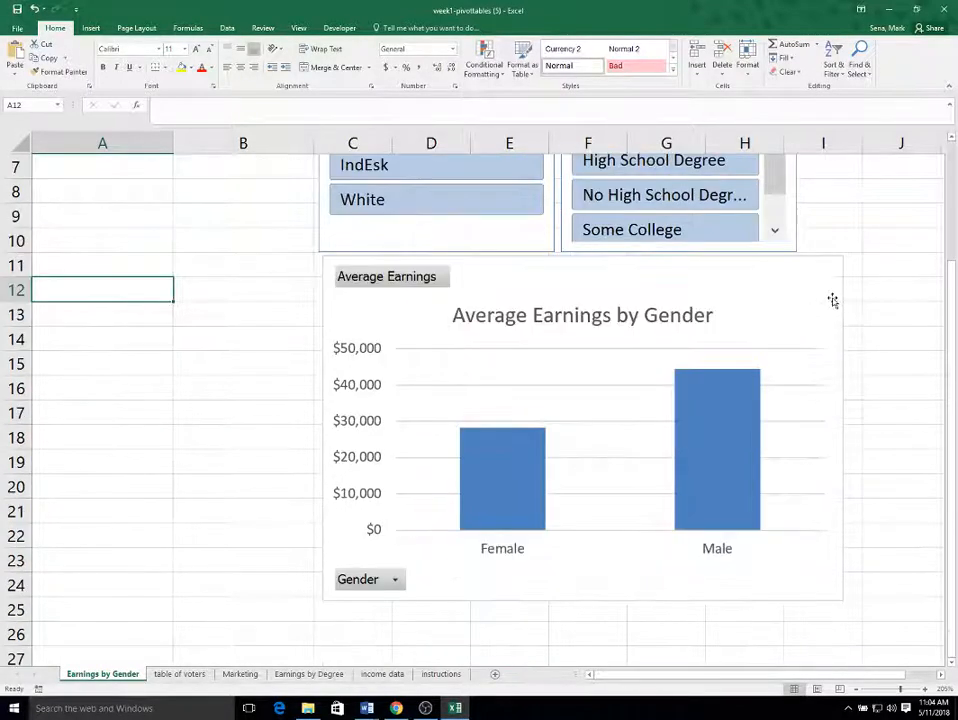
scroll(847, 319, up, 2)
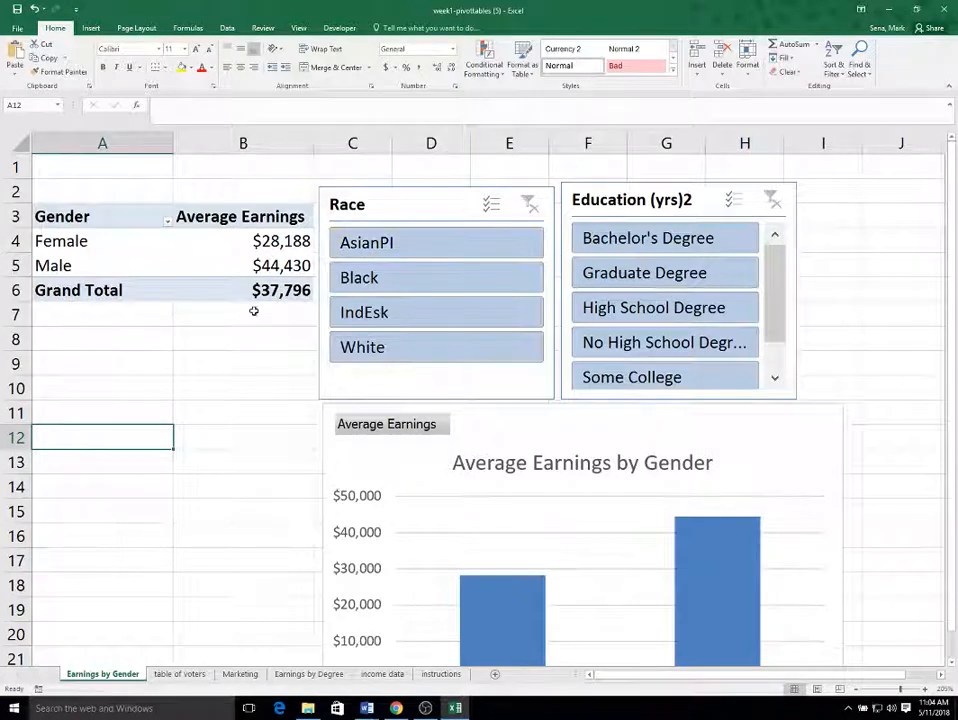
Make a copy of the Earnings by Gender sheet, keeping the existing version of the DEMOGRAPHICS name.
right_click(114, 679)
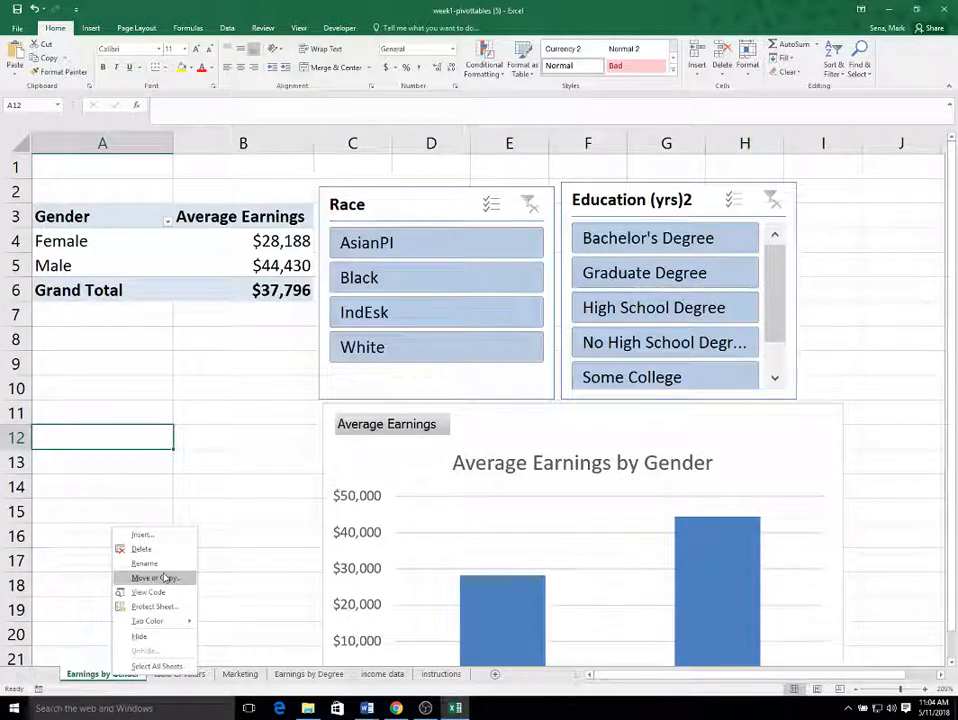
click(158, 578)
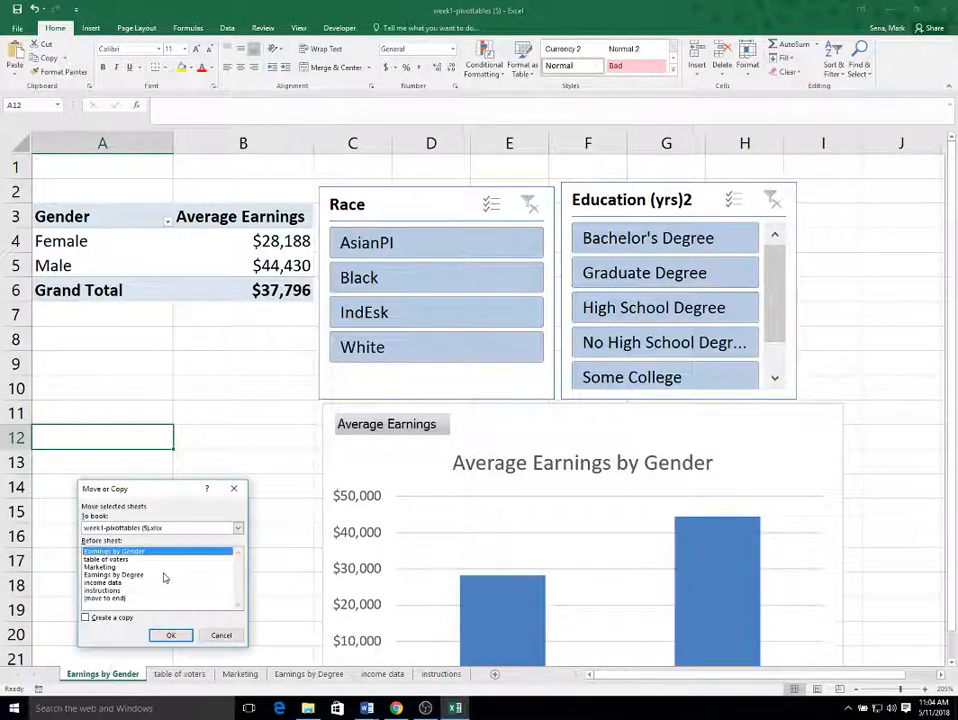
click(87, 618)
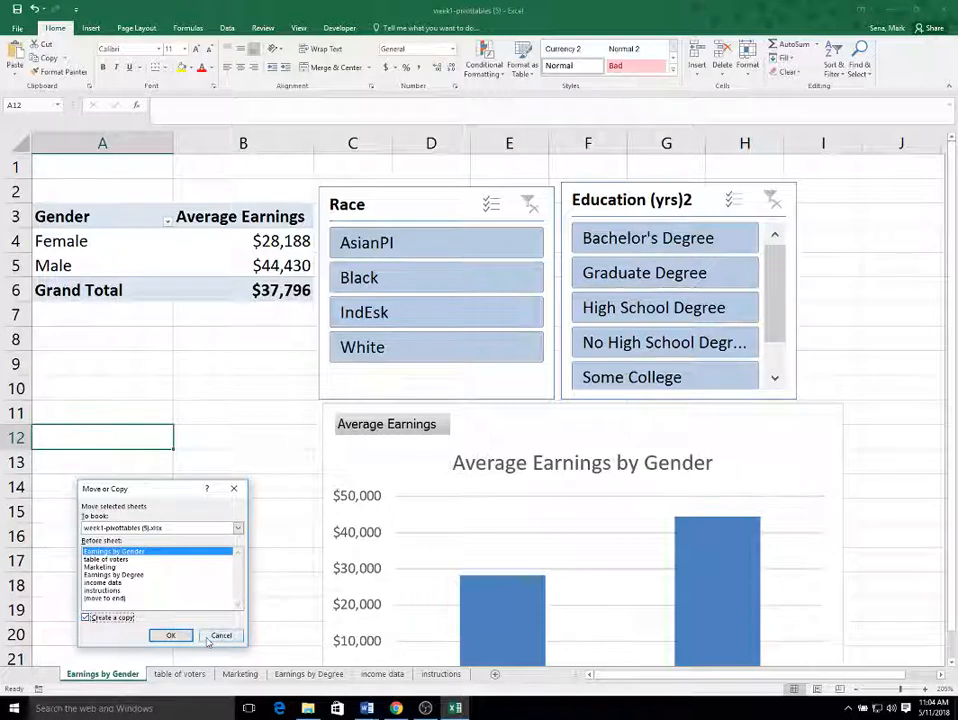
click(170, 635)
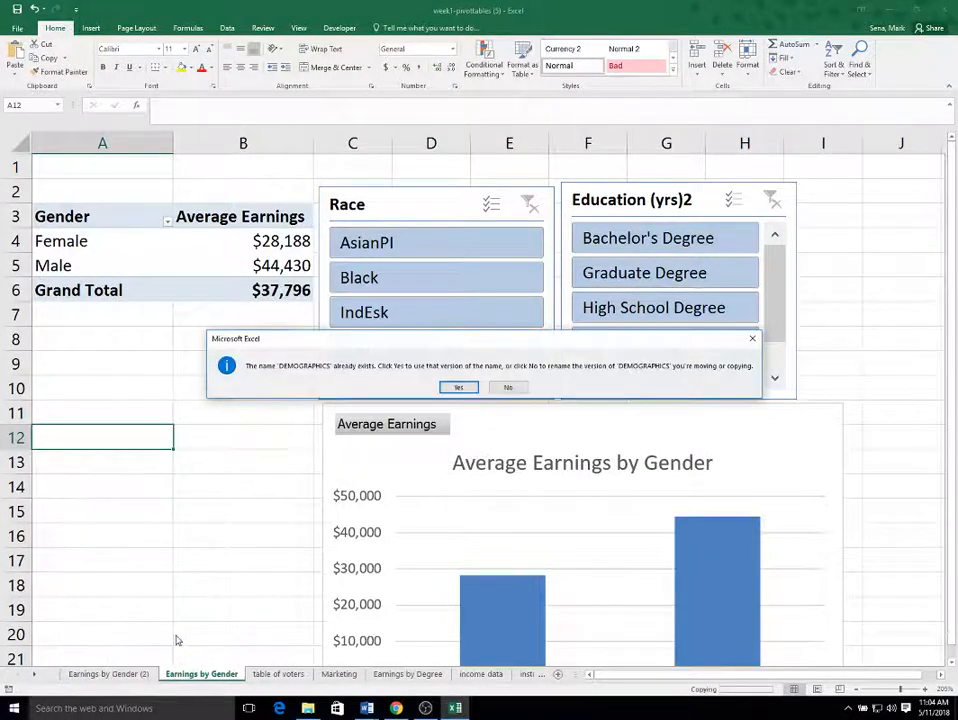
click(456, 388)
click(456, 388)
click(457, 388)
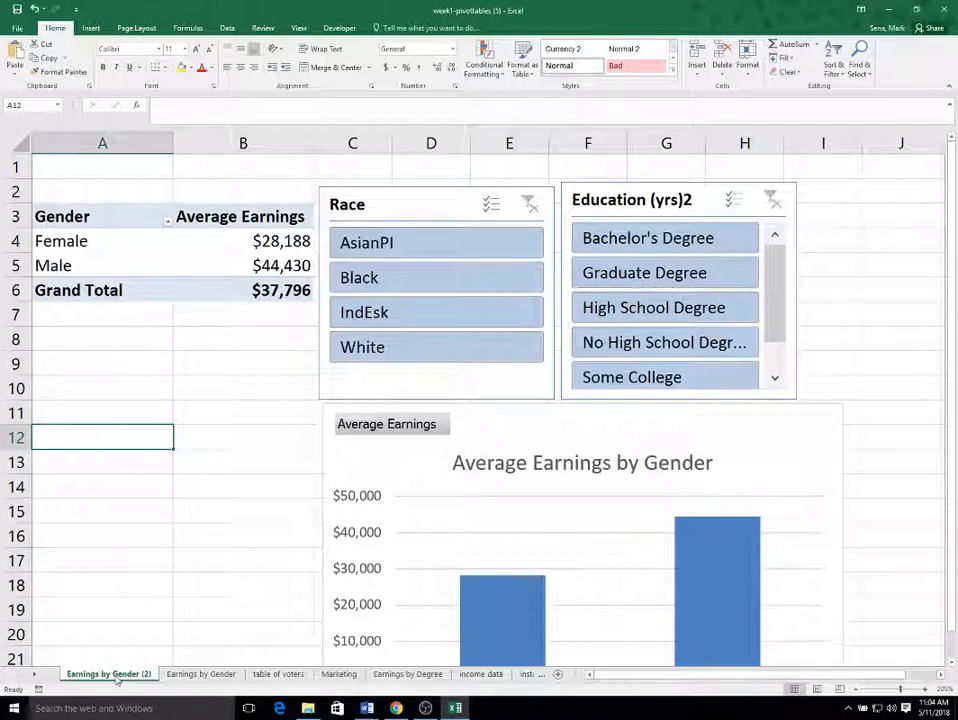
Rename the copied sheet as Earnings by Race.
double_click(128, 674)
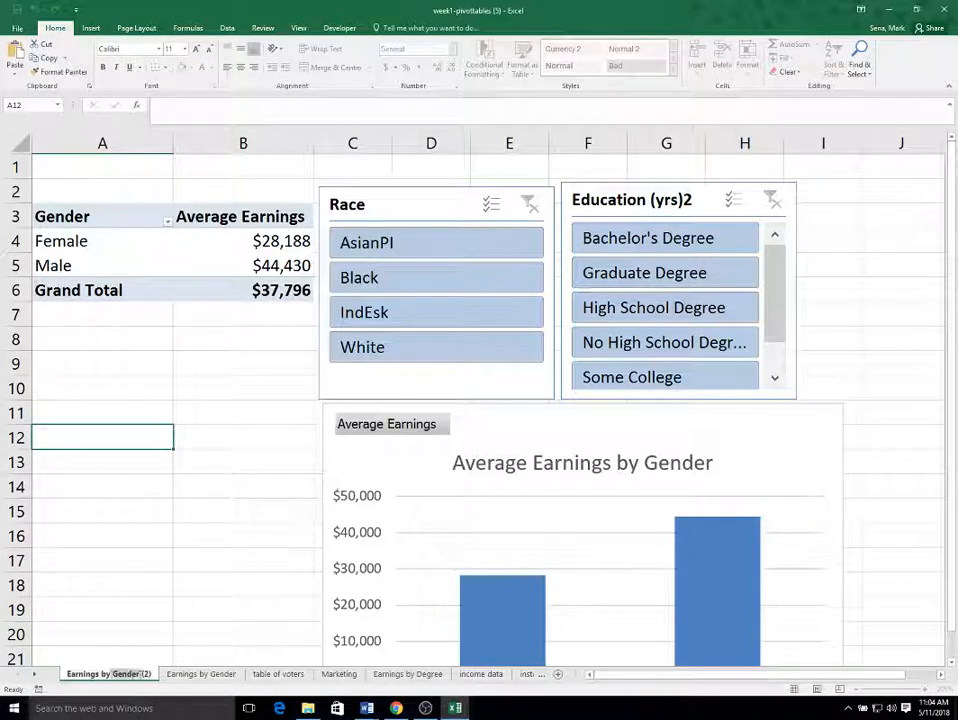
key(BackSpace)
key(BackSpace)
key(BackSpace)
key(BackSpace)
key(BackSpace)
key(BackSpace)
key(BackSpace)
key(BackSpace)
key(BackSpace)
key(BackSpace)
key(BackSpace)
text(R)
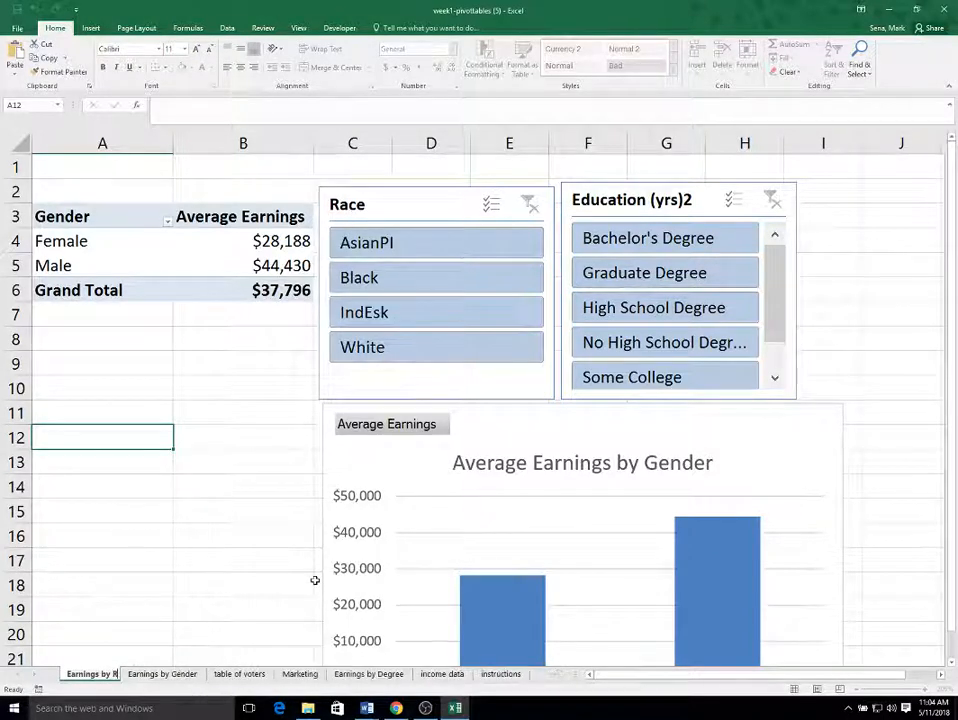
text(ace)
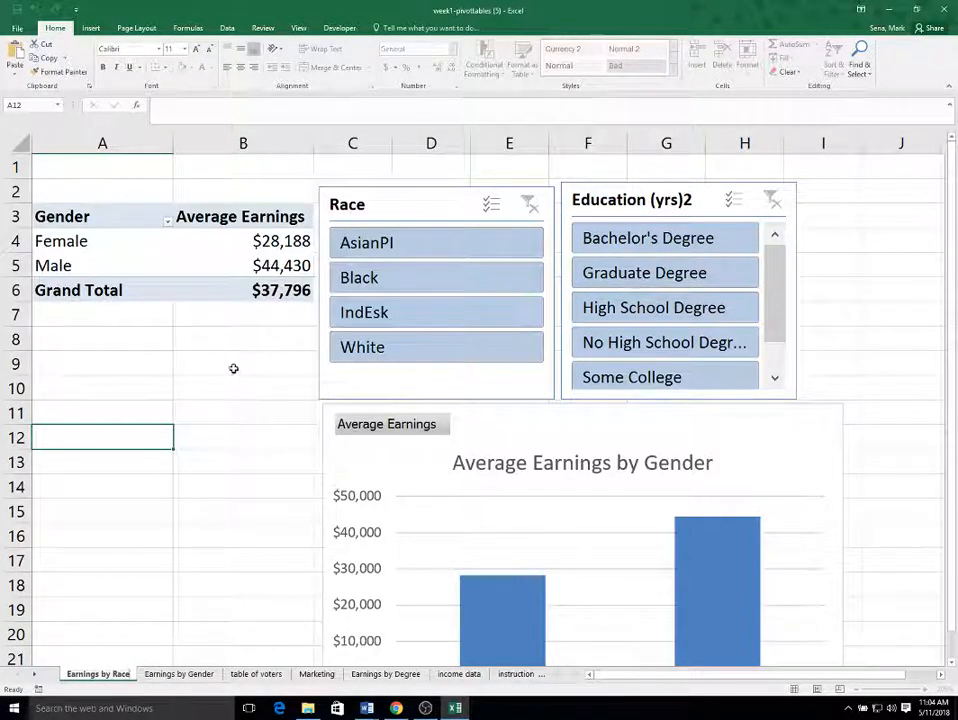
click(217, 356)
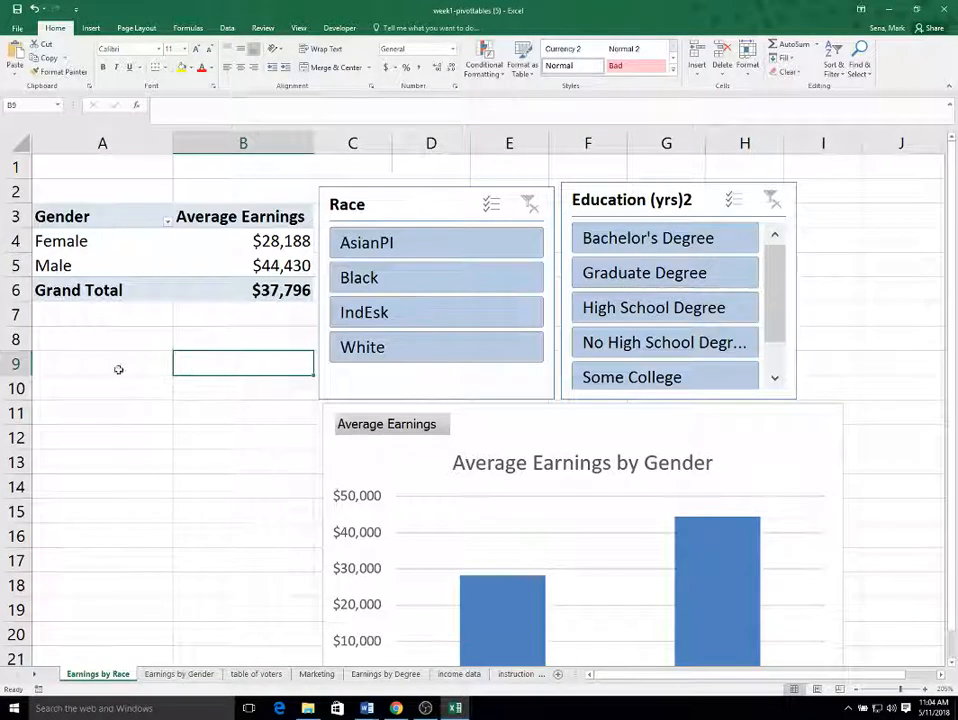
Replace Gender with Race as the pivot table's row field.
right_click(110, 265)
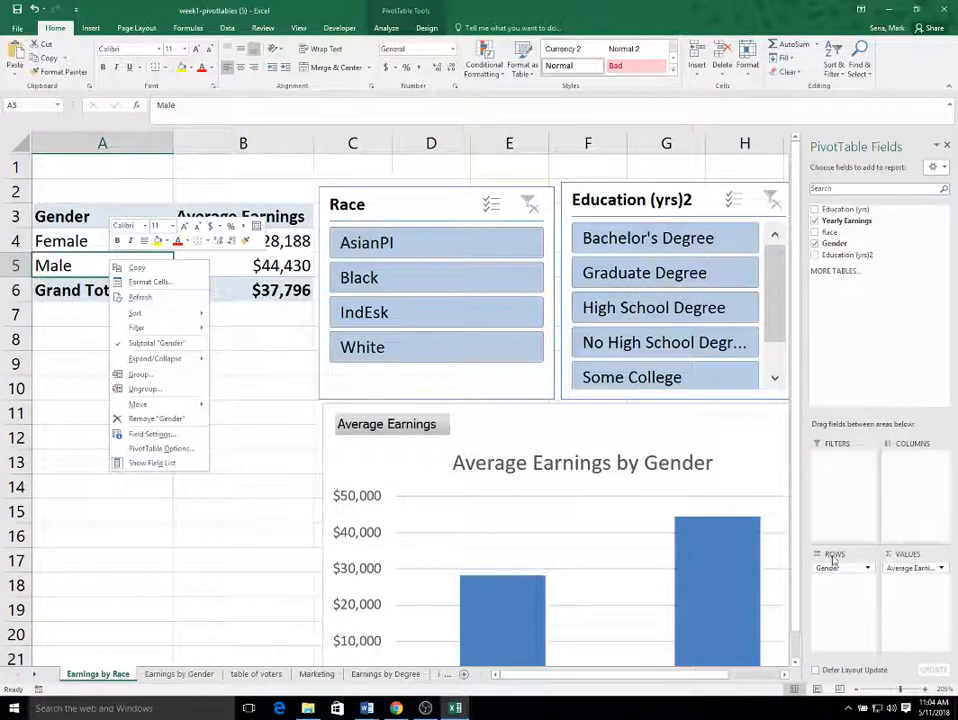
mouse_move(838, 570)
mouse_down()
mouse_move(851, 257)
mouse_move(832, 231)
mouse_move(819, 236)
mouse_move(845, 573)
mouse_move(829, 572)
mouse_up()
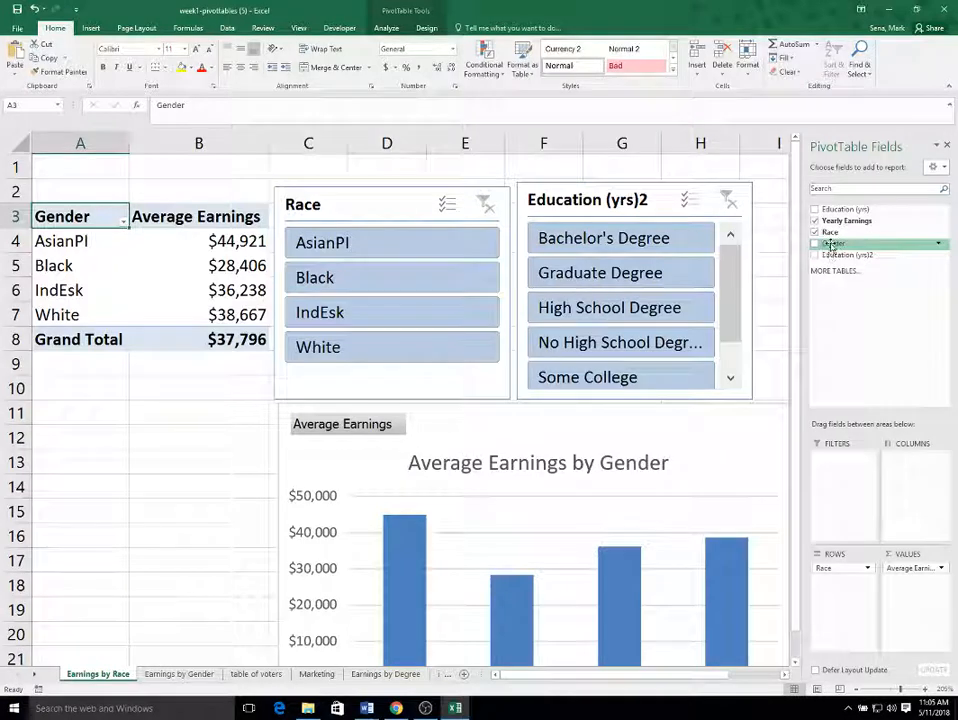
Try adding Gender as a column field and review the grouped chart before removing Gender from the columns.
drag(831, 246, 918, 460)
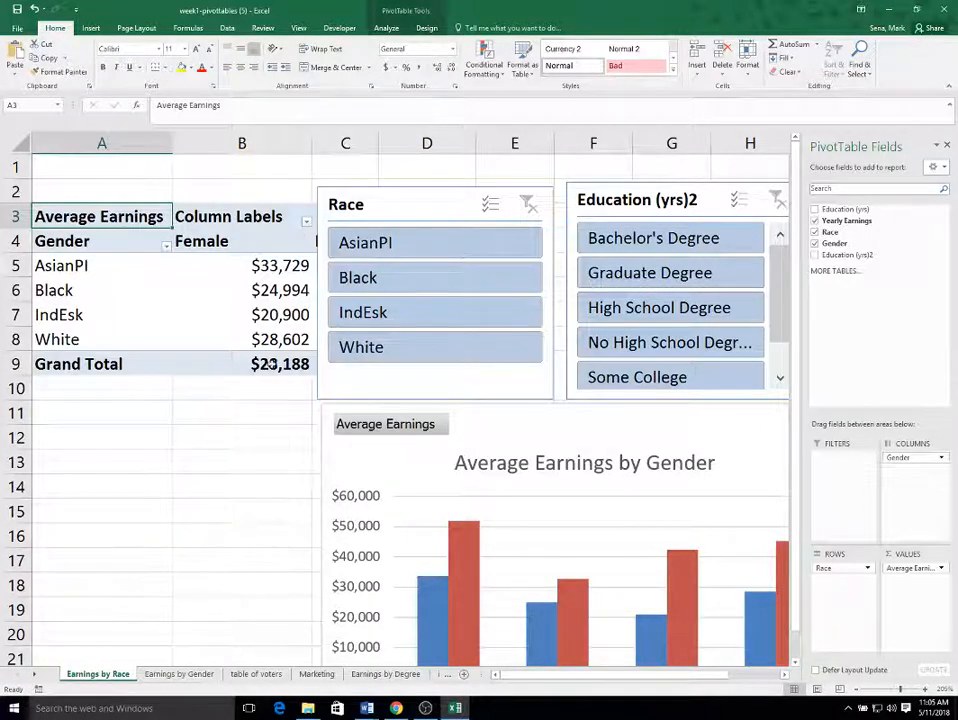
click(198, 283)
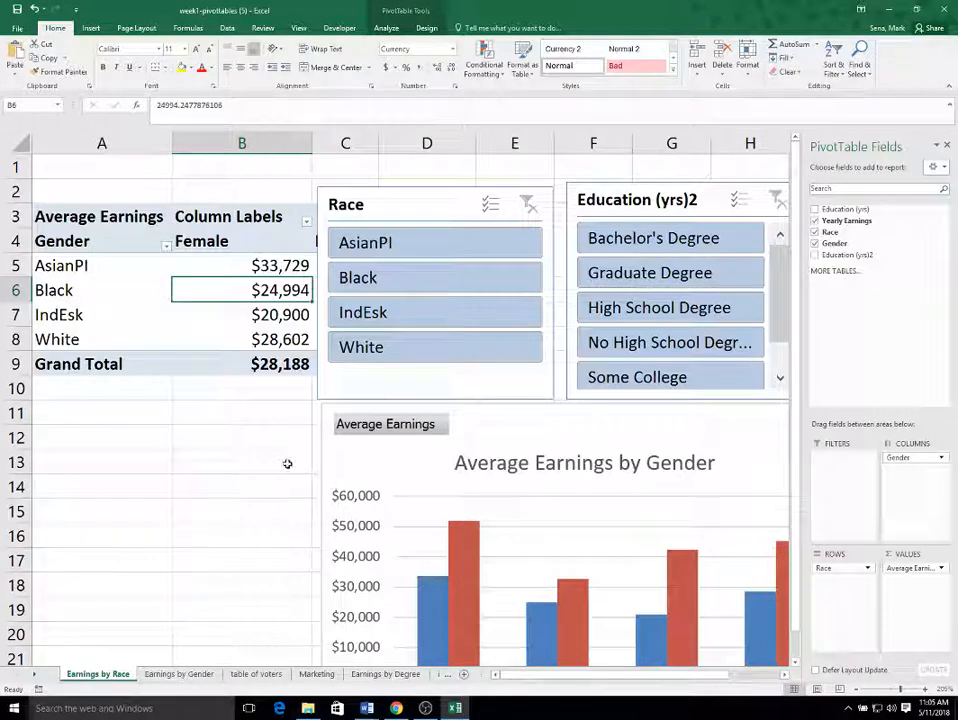
drag(365, 196, 568, 213)
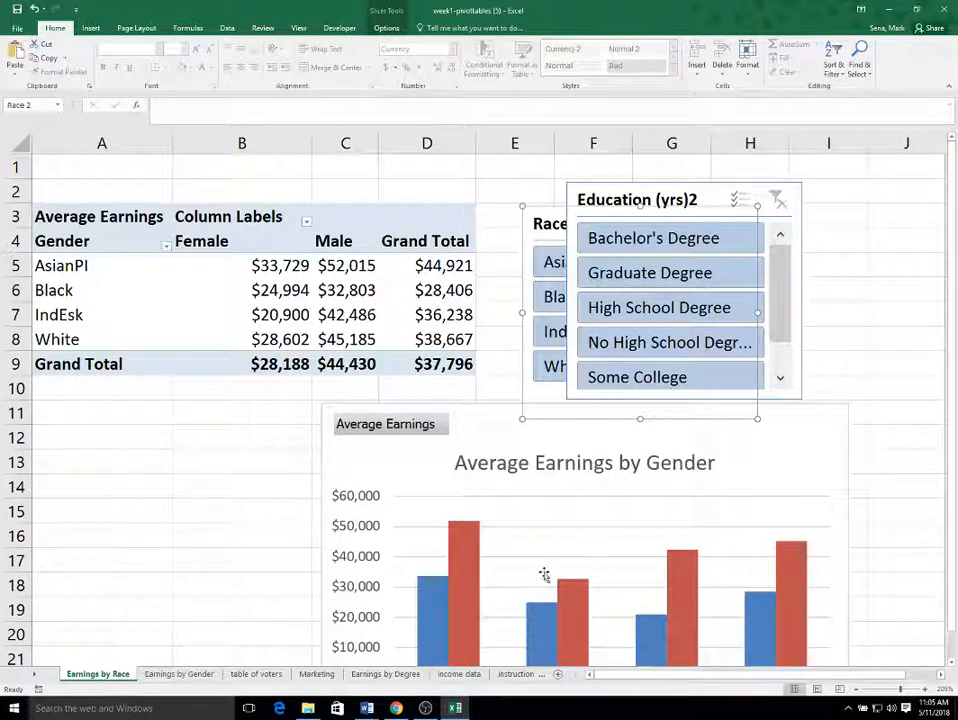
click(853, 439)
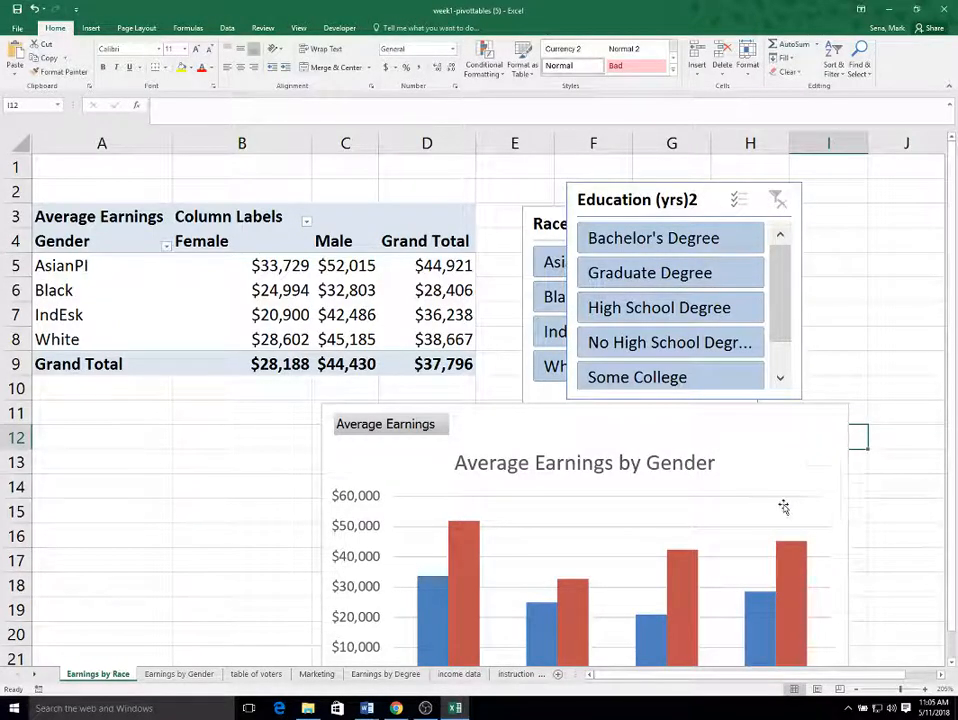
scroll(781, 513, down, 4)
scroll(781, 513, up, 3)
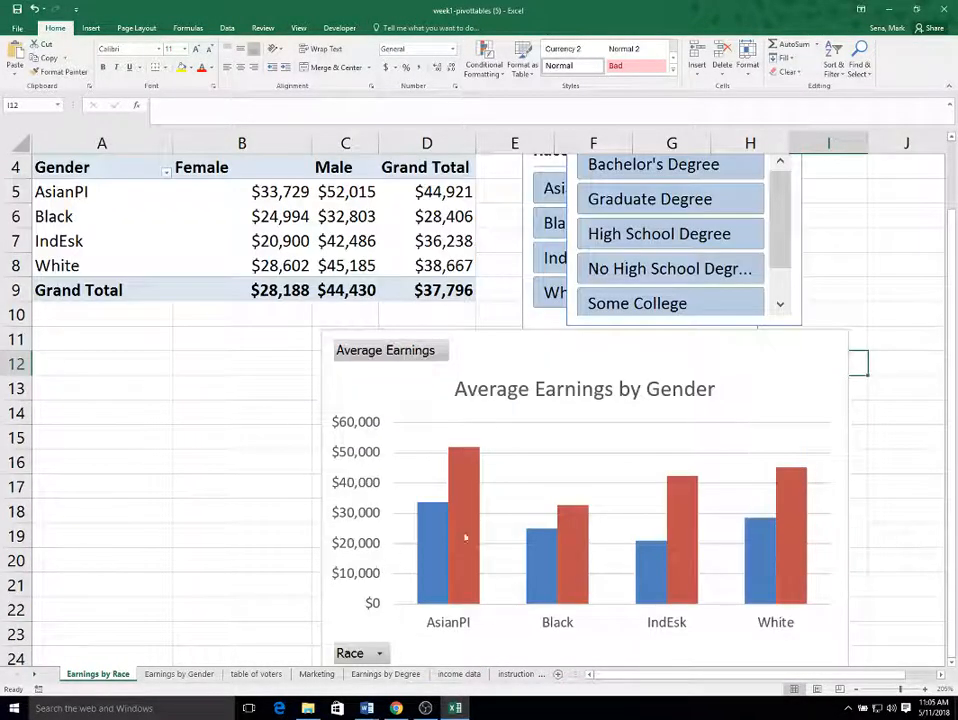
scroll(655, 560, up, 1)
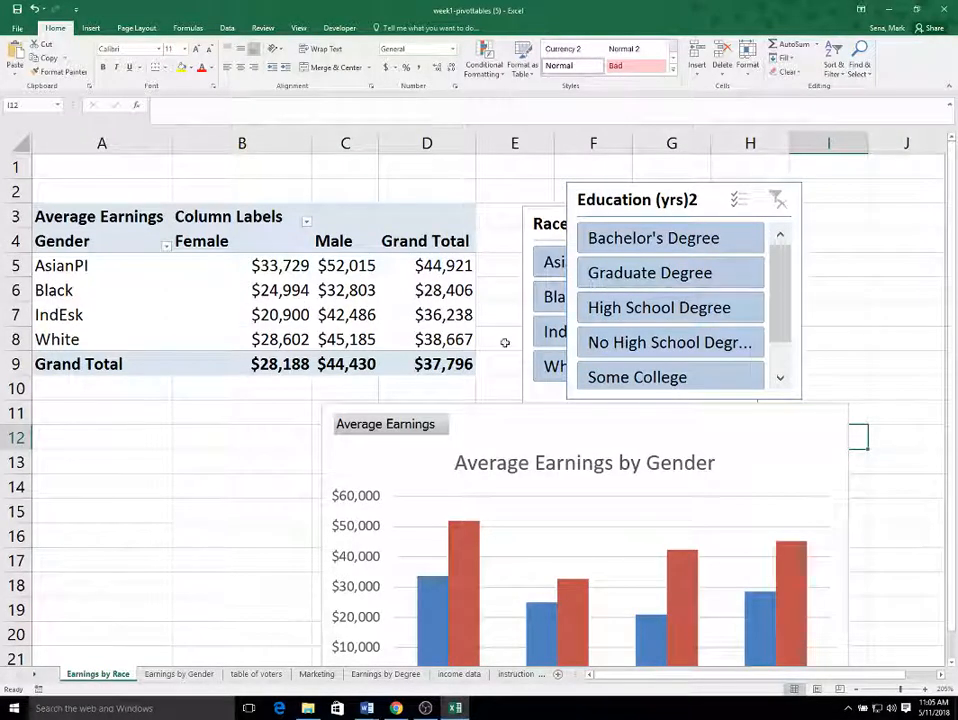
click(162, 271)
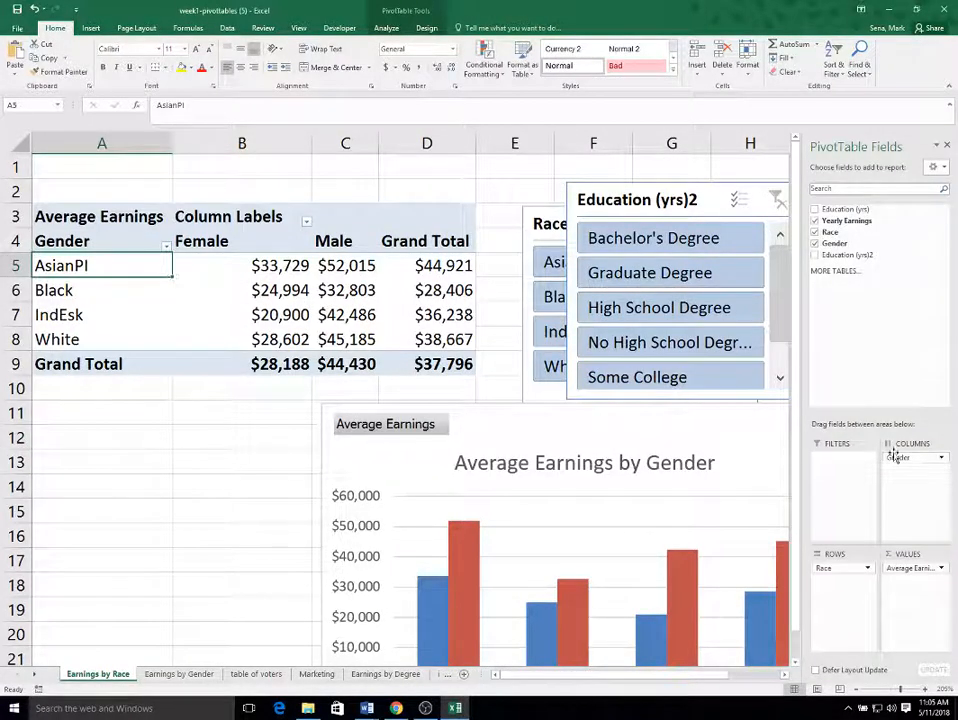
drag(938, 456, 872, 256)
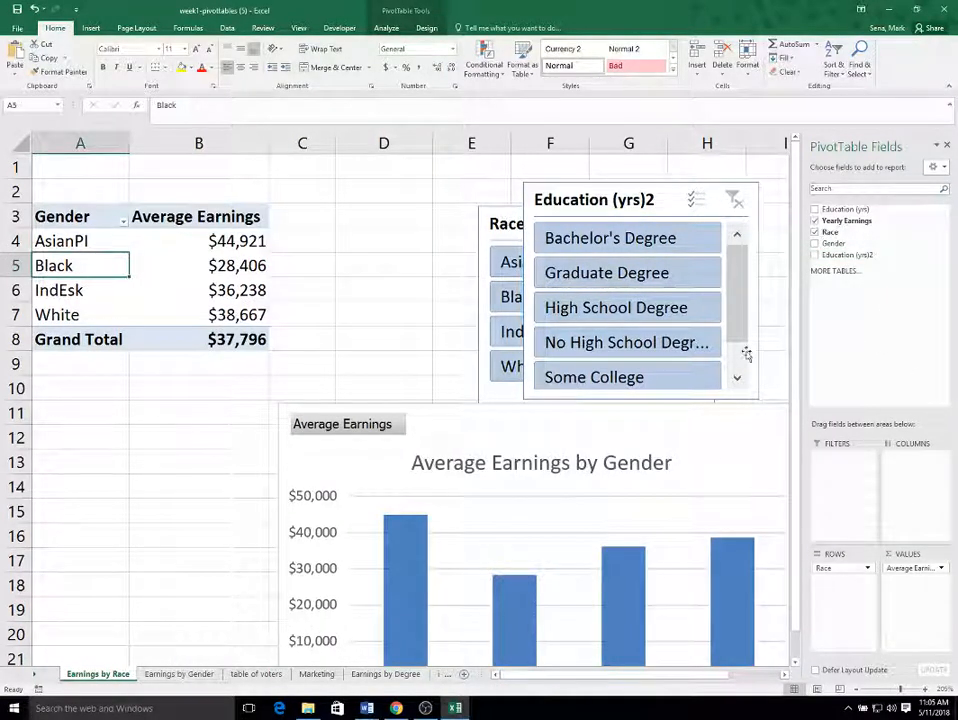
Move the Education (yrs)2 slicer beside the pivot table and delete the Race slicer.
drag(559, 195, 303, 197)
drag(543, 222, 569, 199)
drag(411, 190, 425, 188)
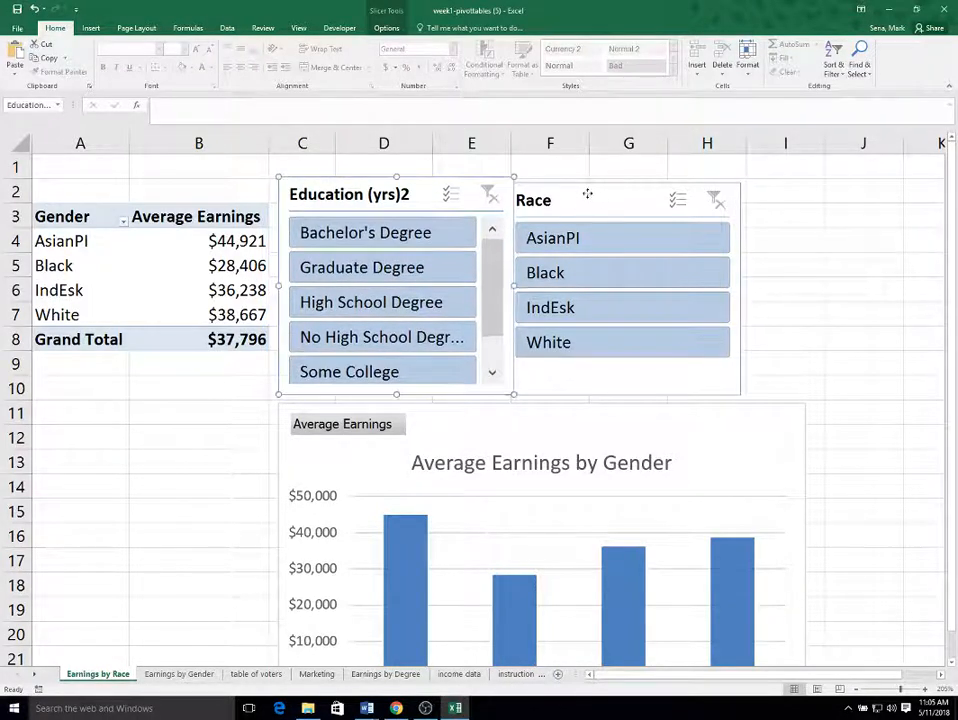
drag(588, 195, 620, 196)
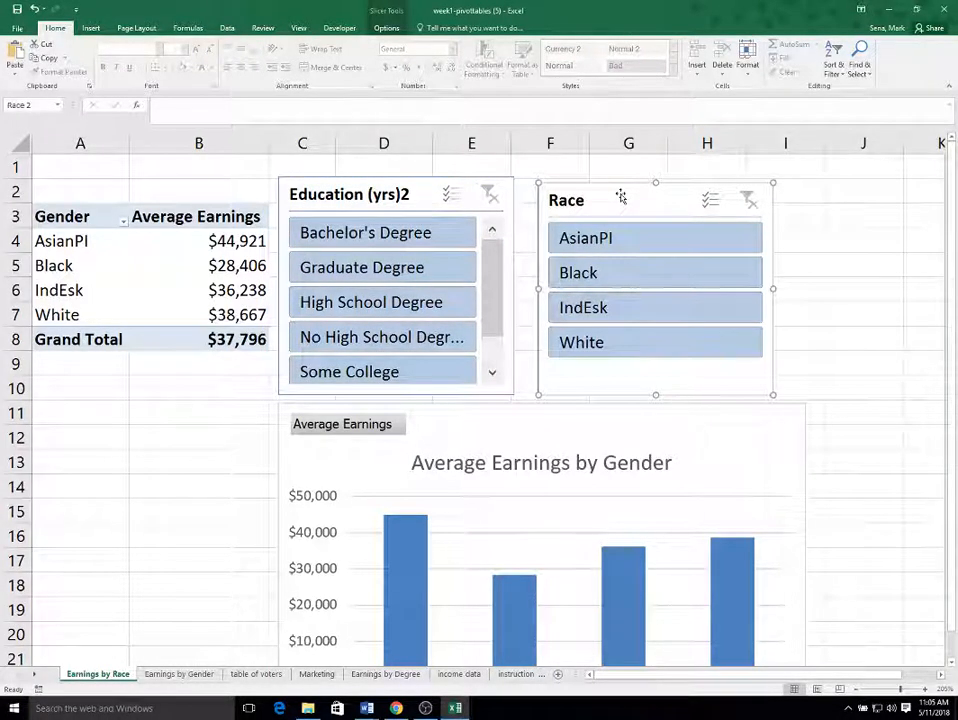
key(Delete)
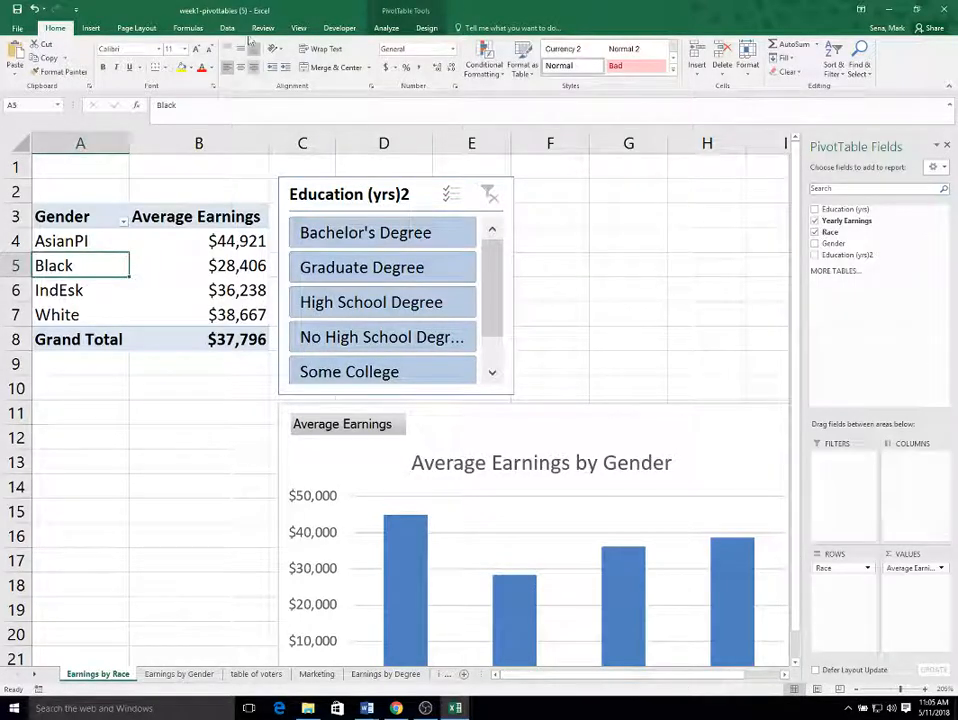
Insert a Gender slicer and place it beside the Education (yrs)2 slicer, shortening it to match.
click(92, 28)
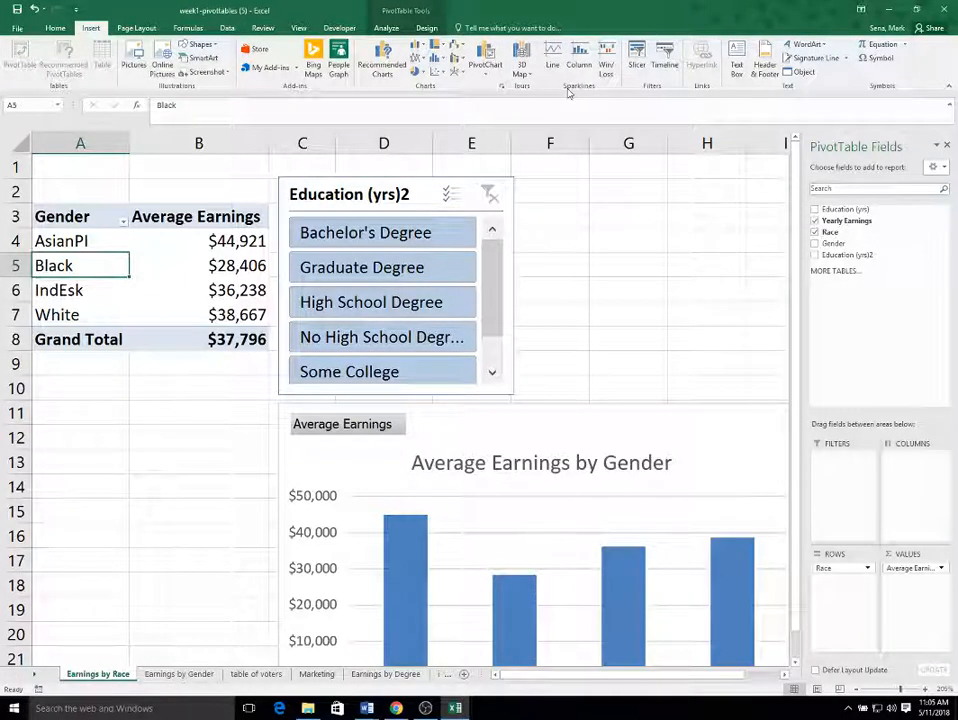
click(637, 60)
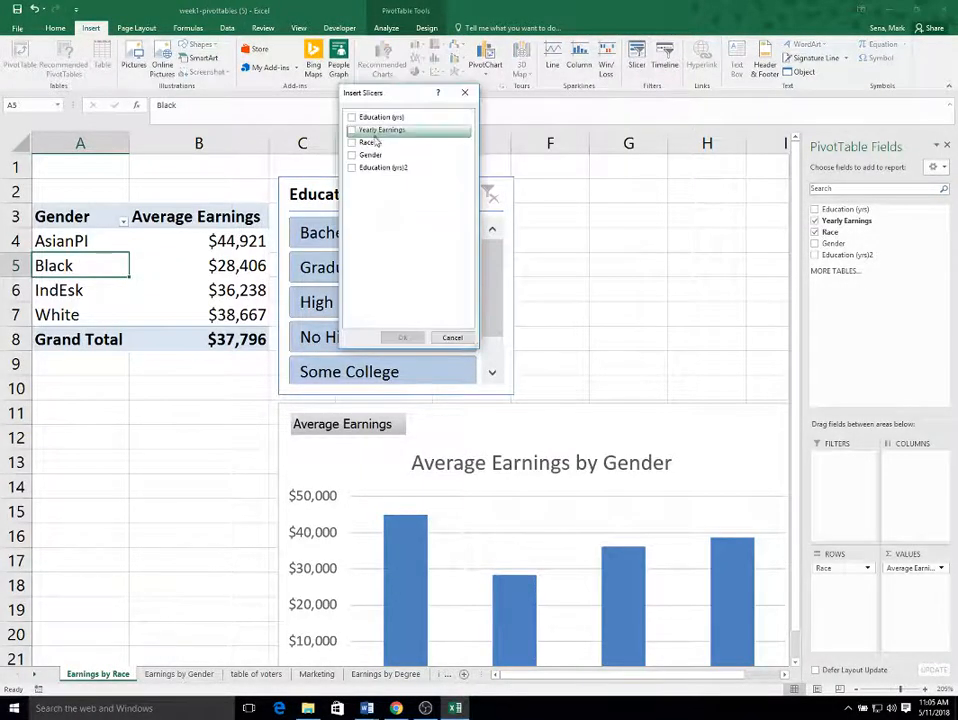
click(368, 155)
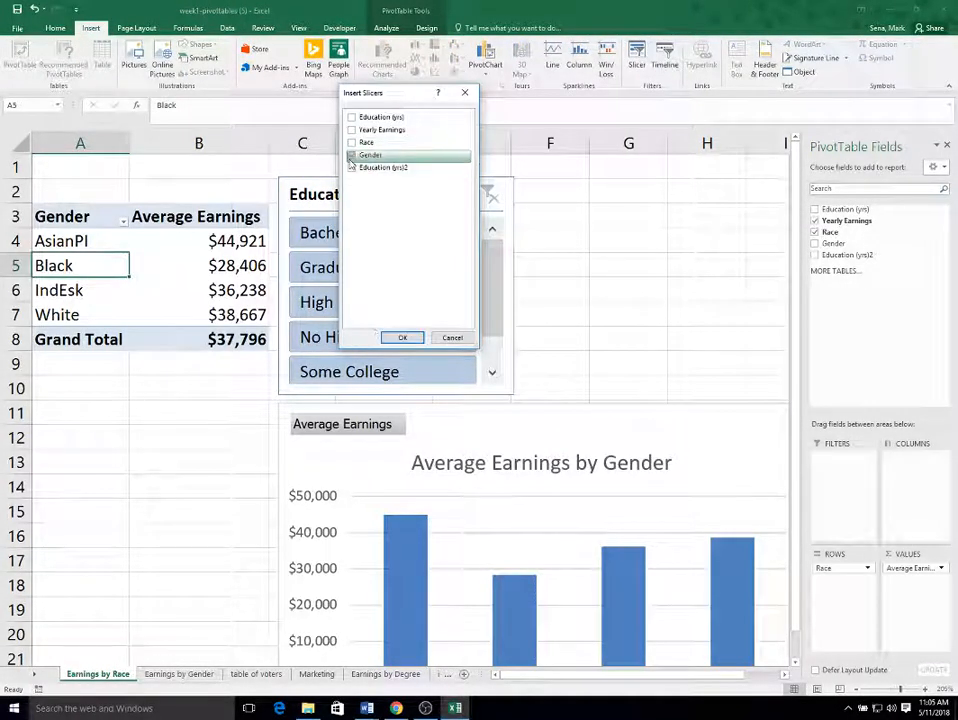
click(402, 338)
drag(378, 262, 590, 192)
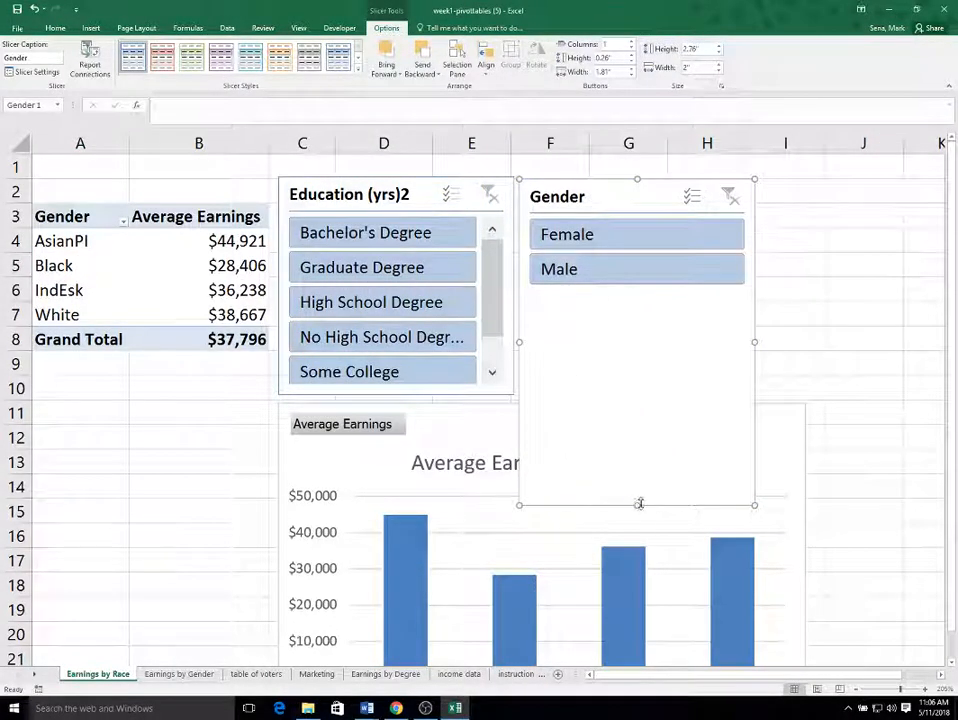
drag(635, 505, 654, 389)
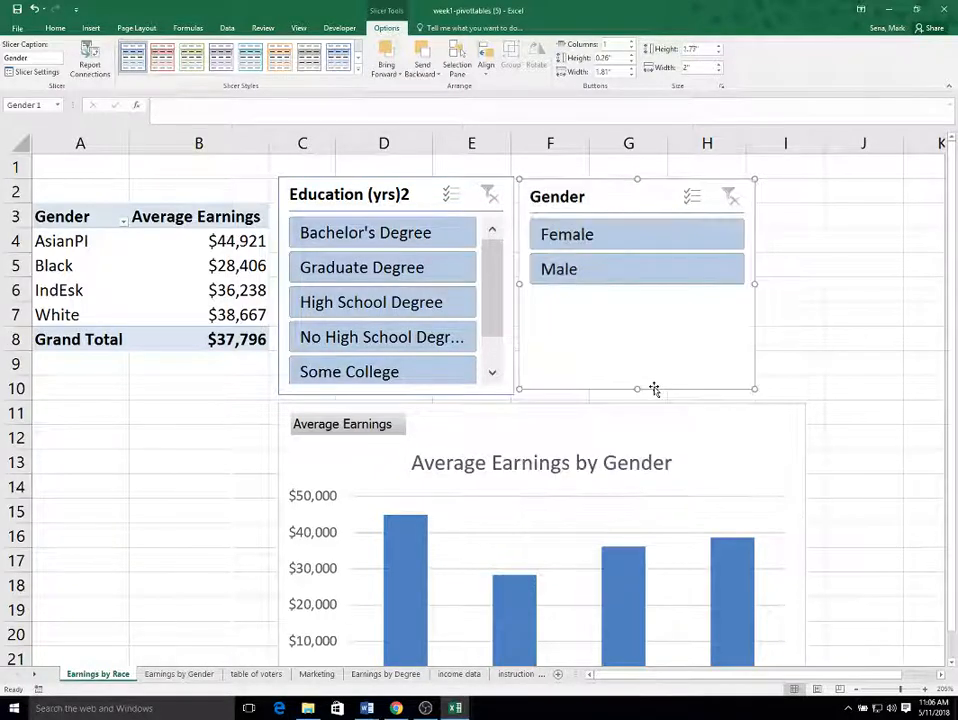
click(860, 354)
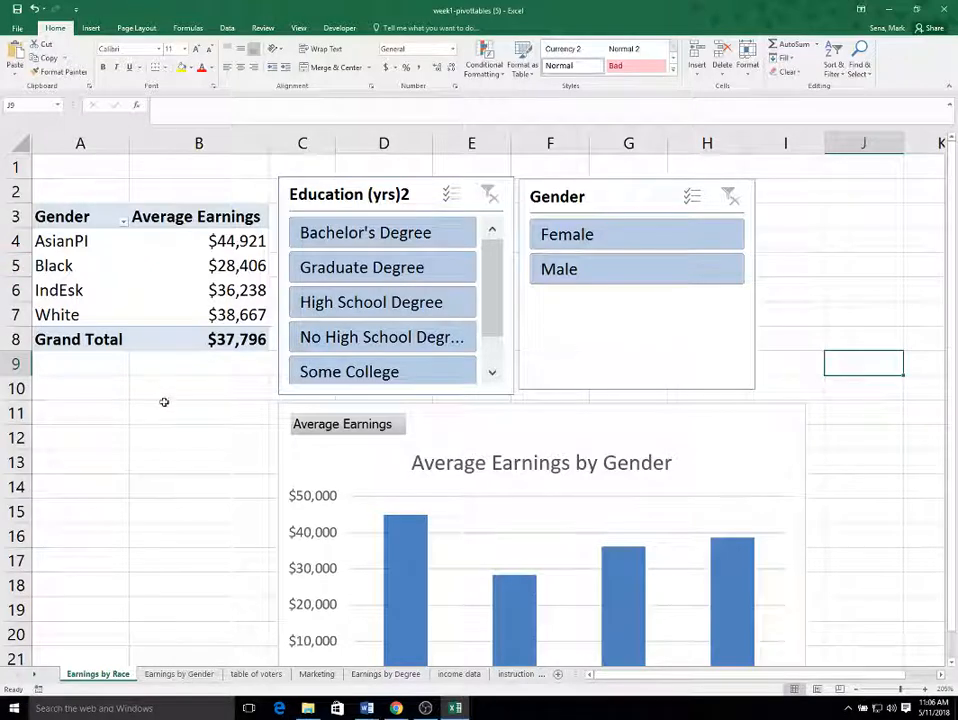
Relabel the pivot table's row header as Race and retitle the chart Average Earnings by Race.
click(50, 215)
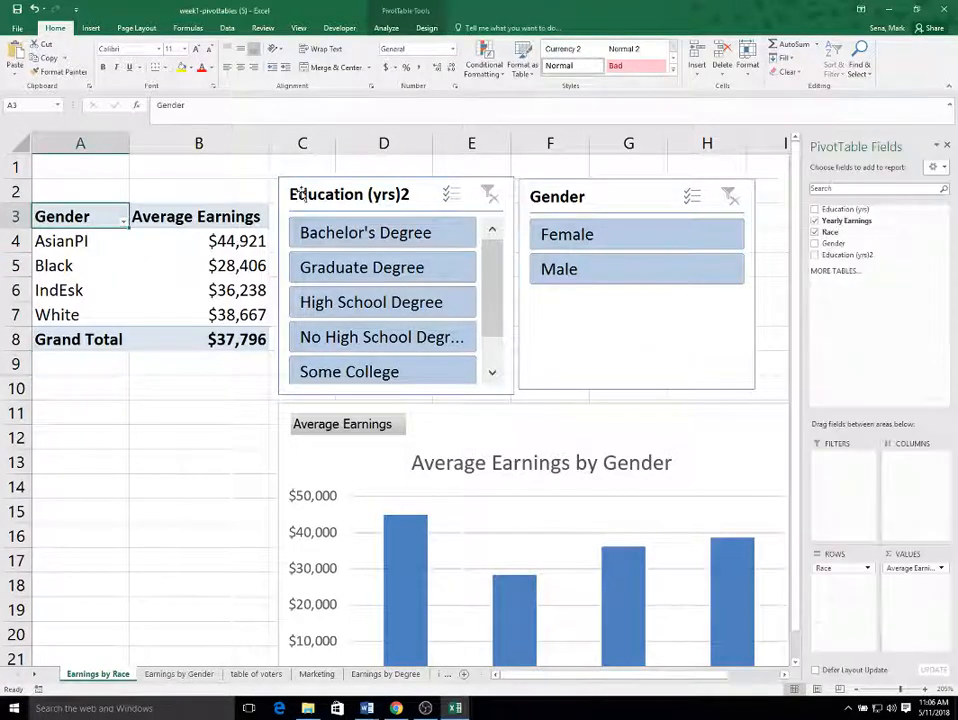
text(Race)
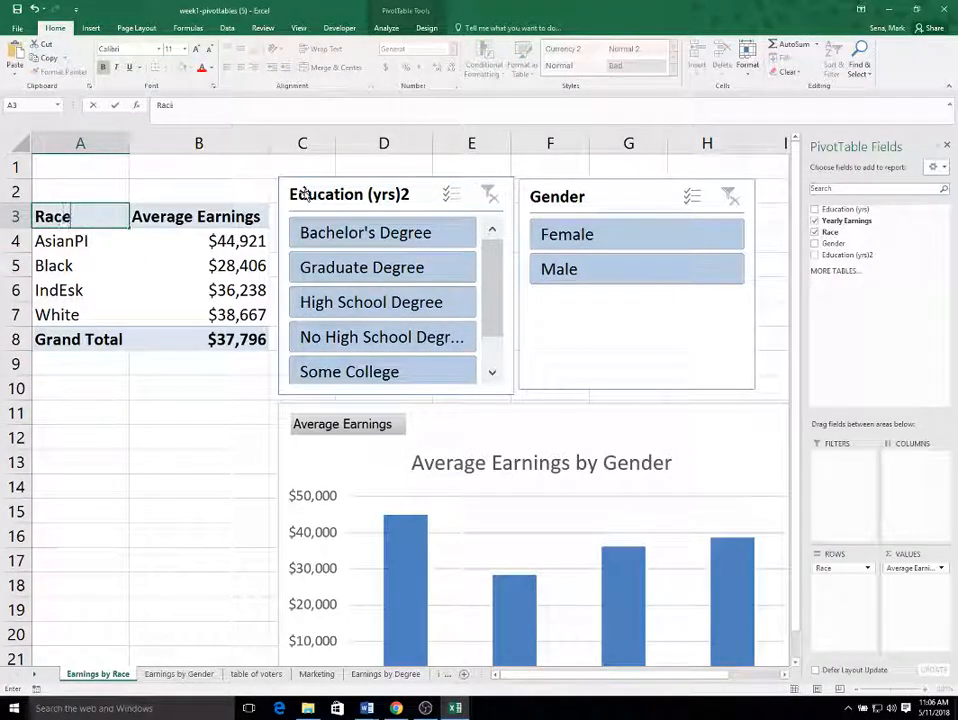
click(640, 467)
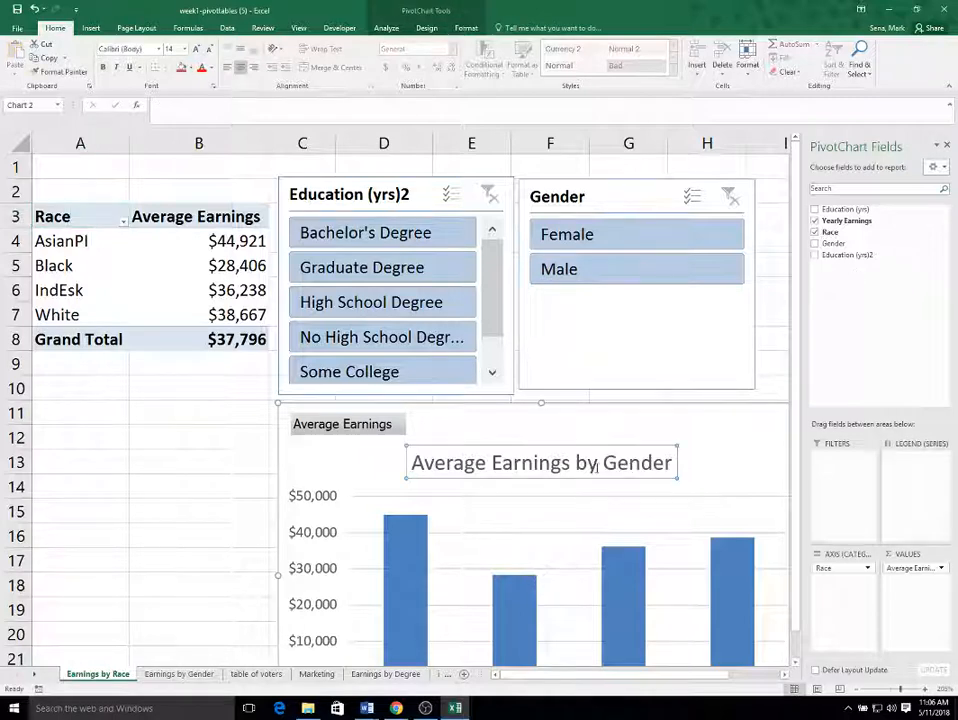
double_click(612, 463)
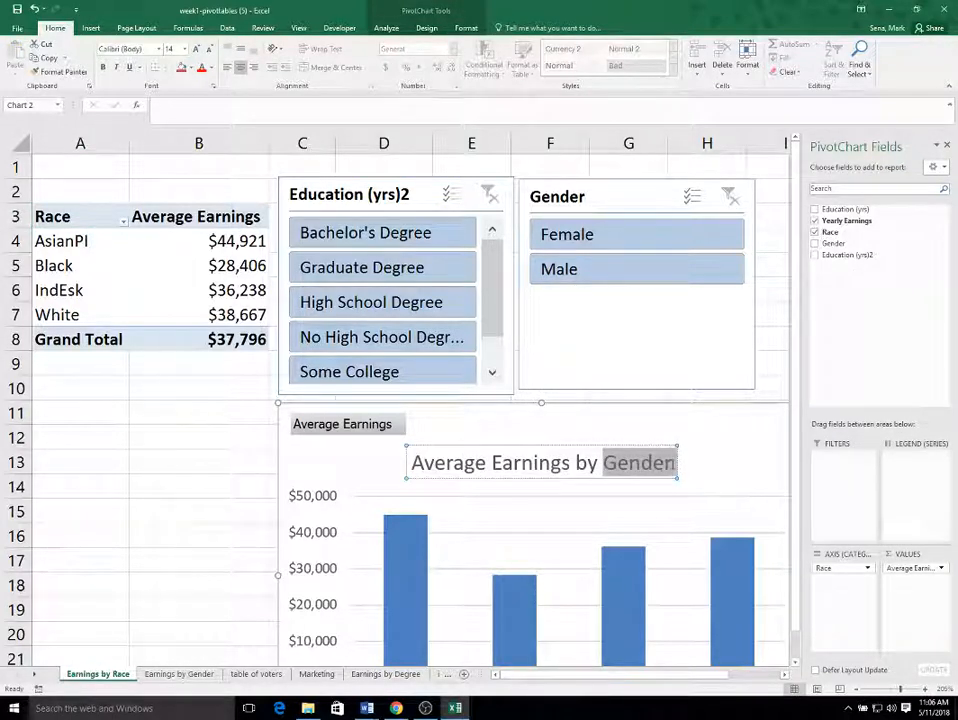
text(Race)
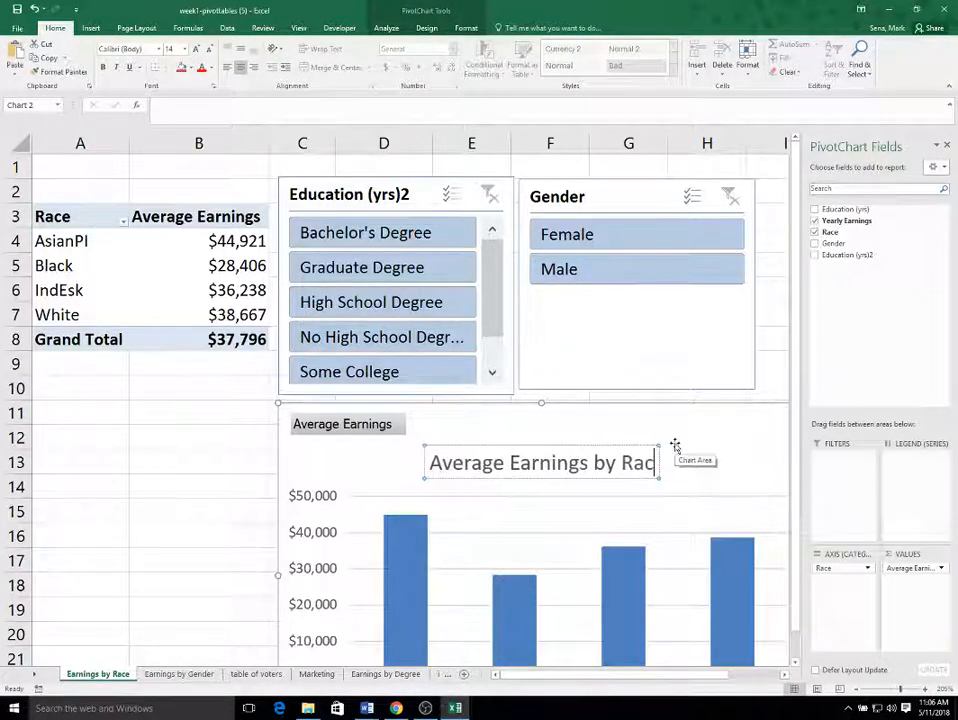
click(166, 442)
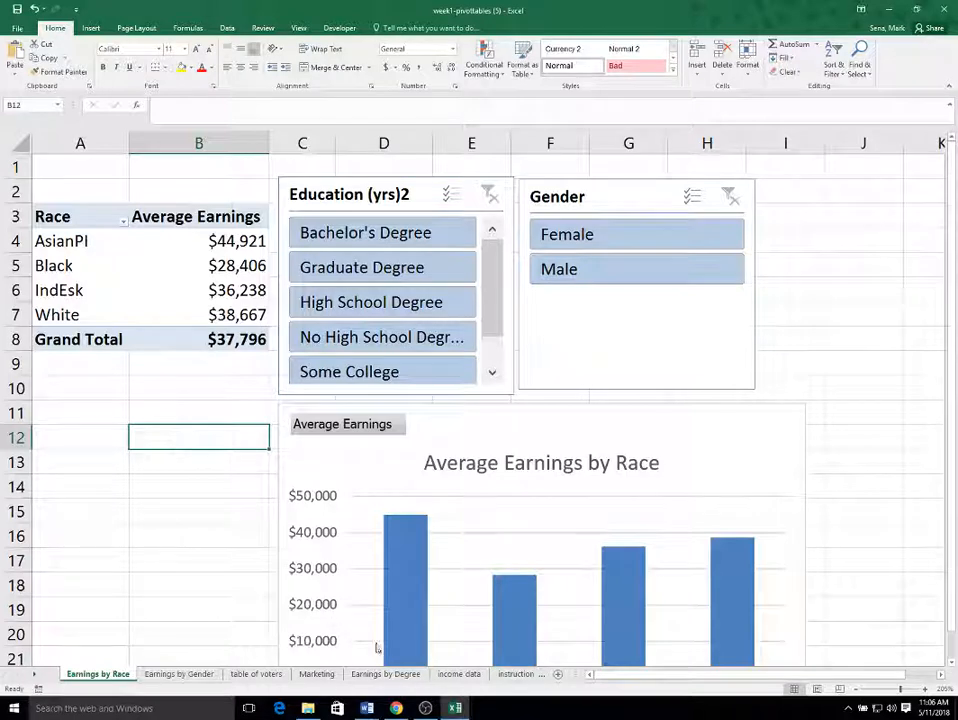
Examine the records on the income data sheet.
click(459, 674)
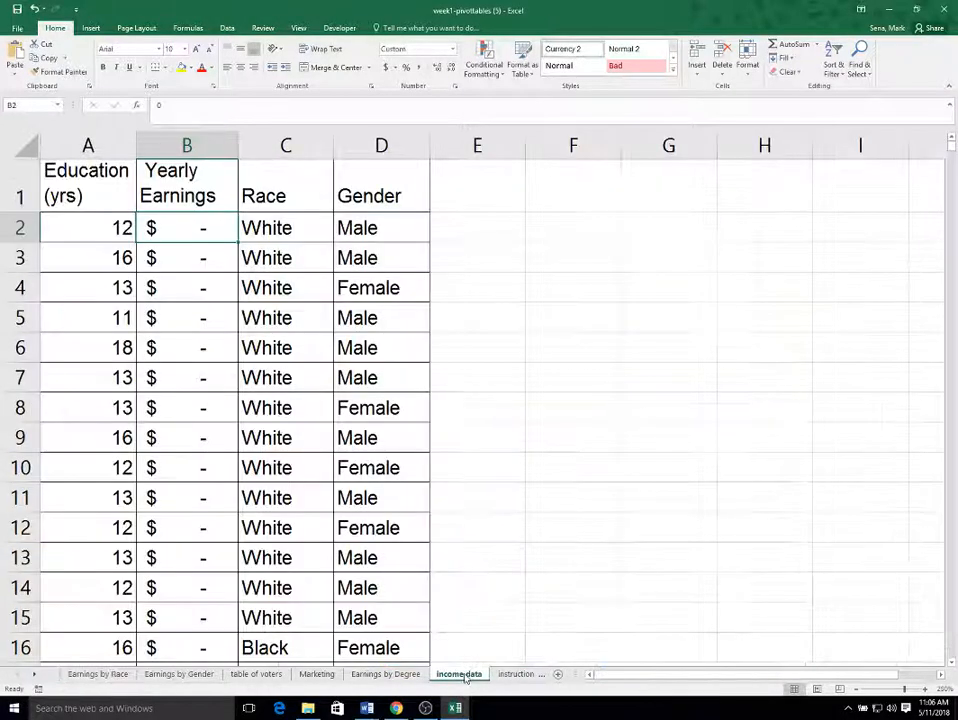
scroll(318, 386, down, 18)
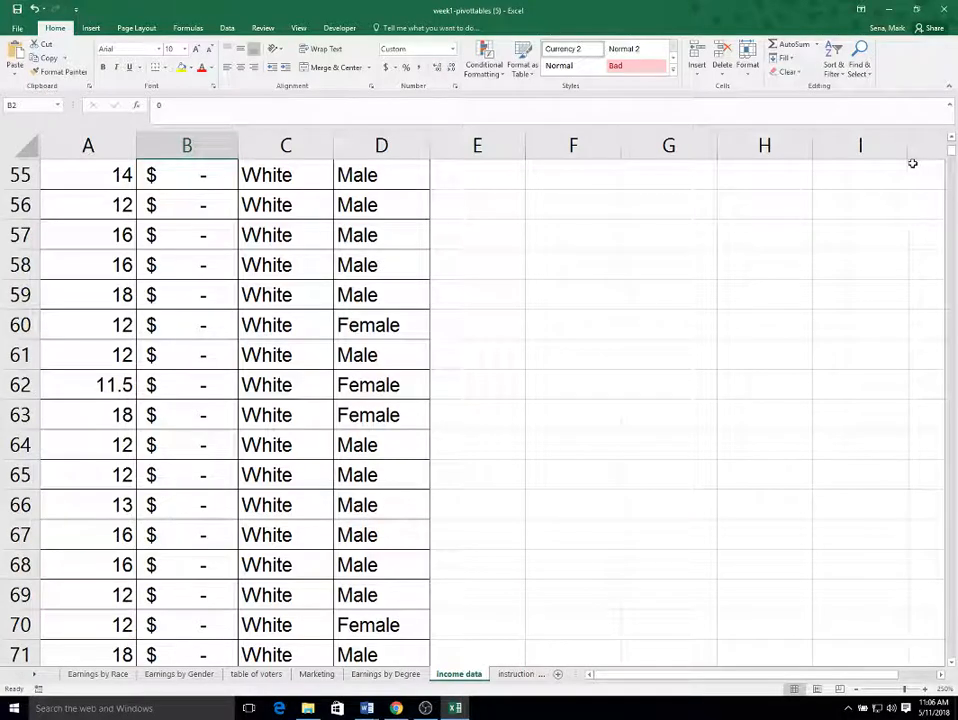
drag(951, 150, 928, 139)
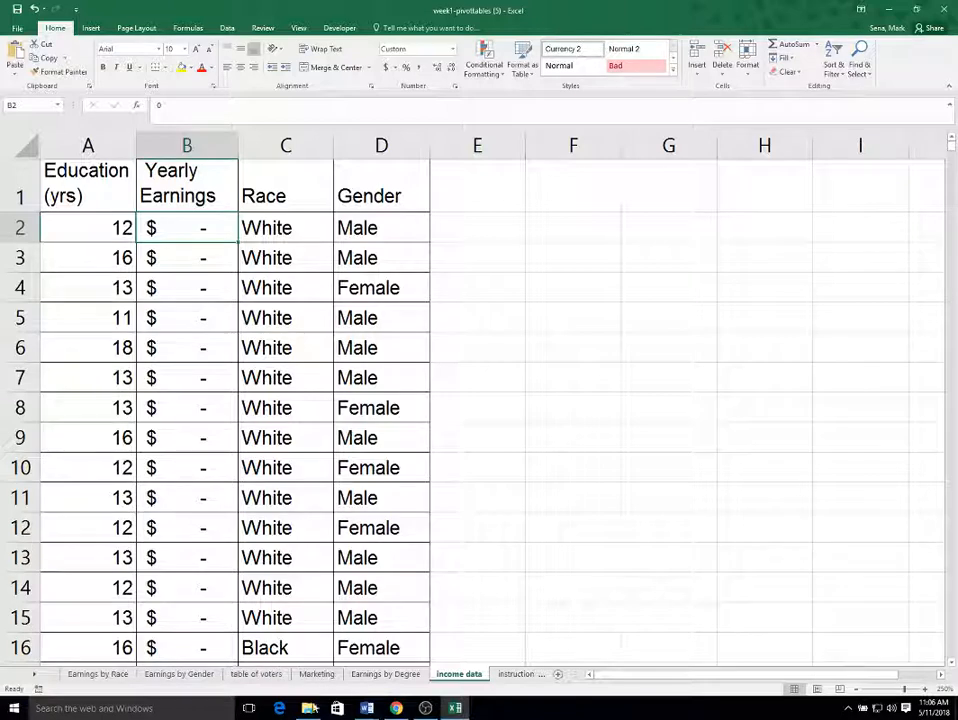
Review the Earnings by Degree, Earnings by Gender and Earnings by Race sheets, comparing their pivot tables, charts and slicers.
click(399, 680)
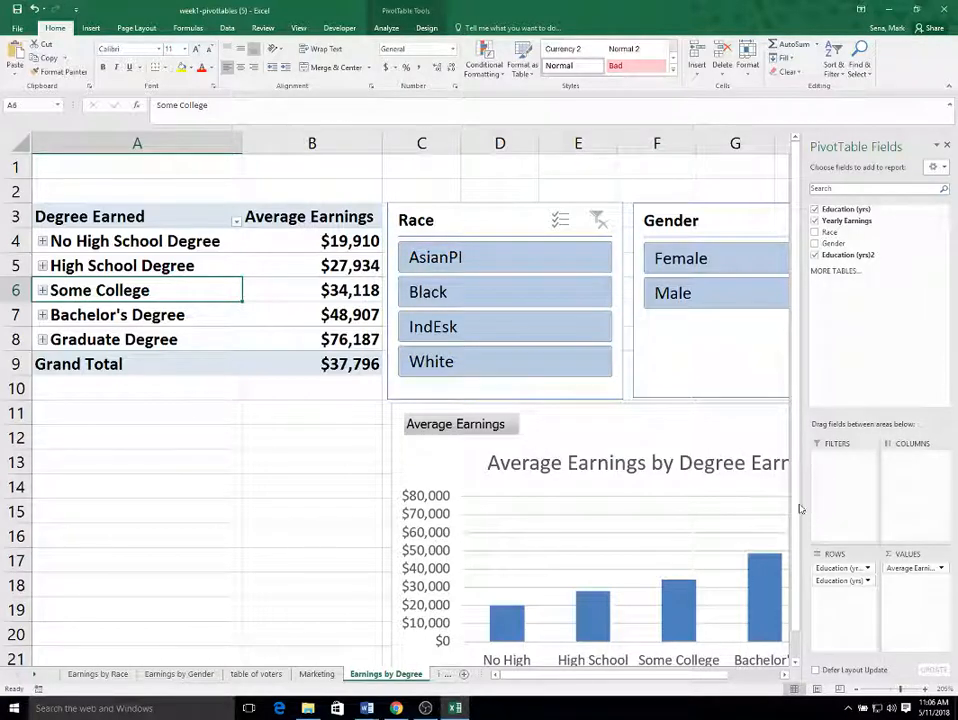
click(949, 146)
scroll(795, 490, down, 2)
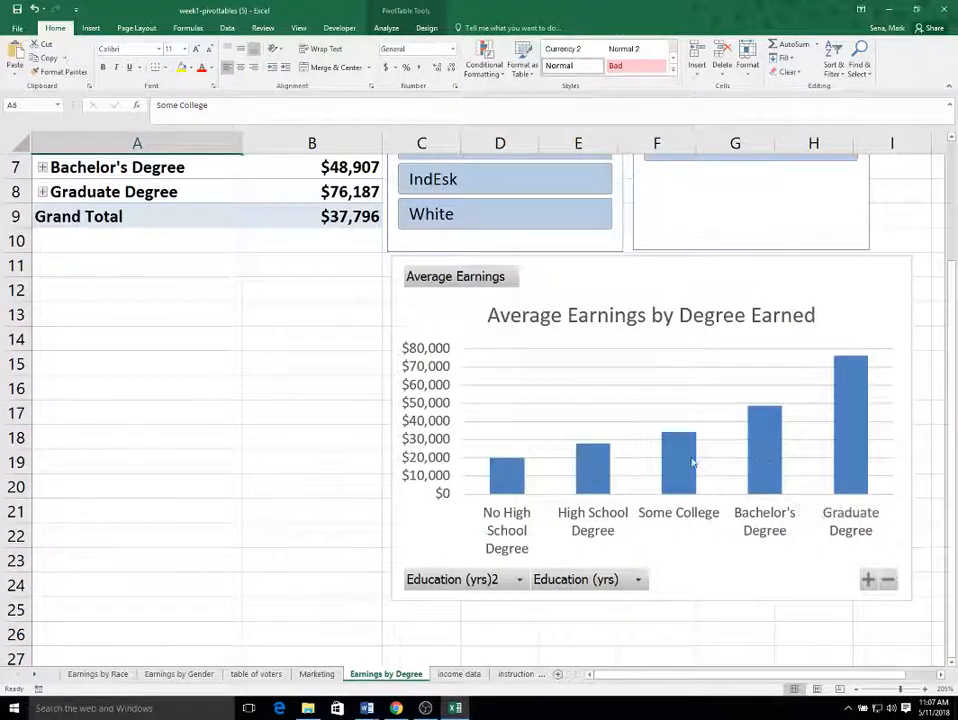
scroll(692, 462, up, 2)
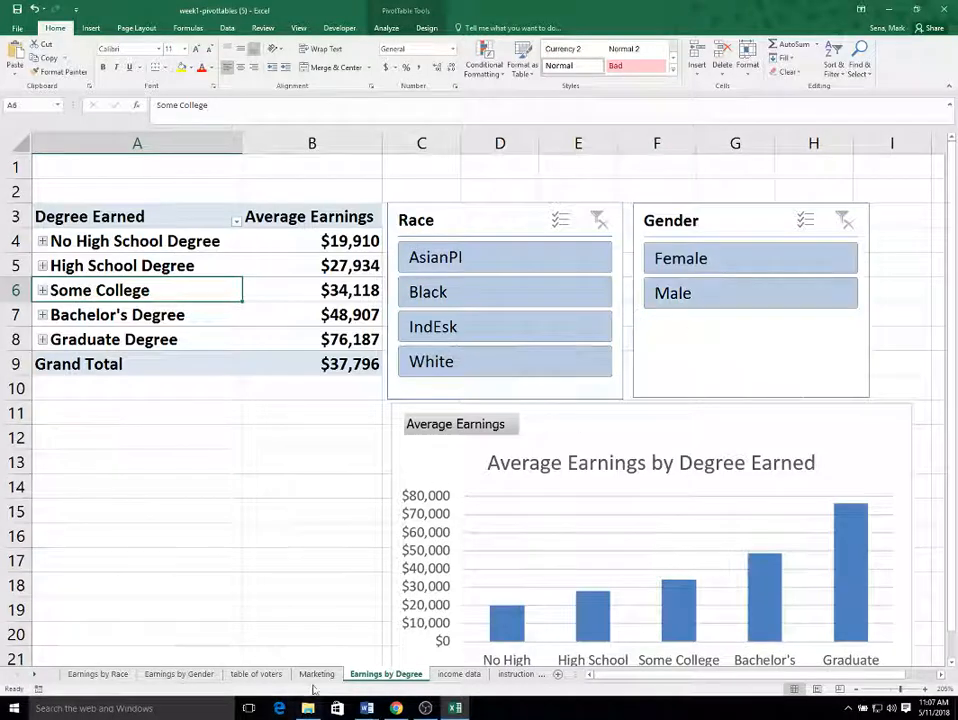
click(179, 675)
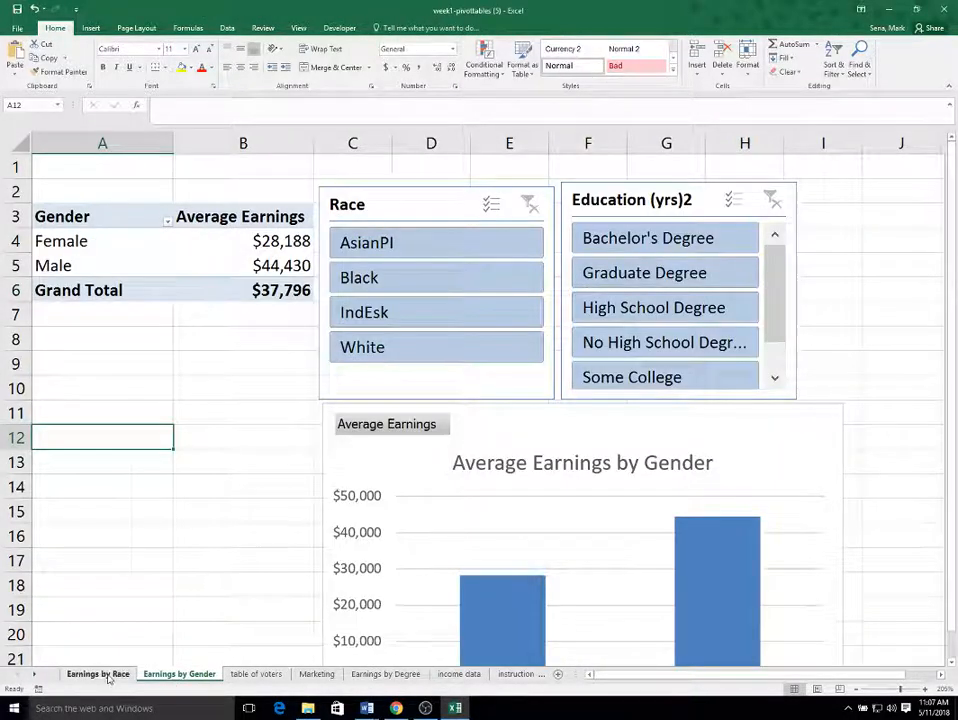
click(98, 675)
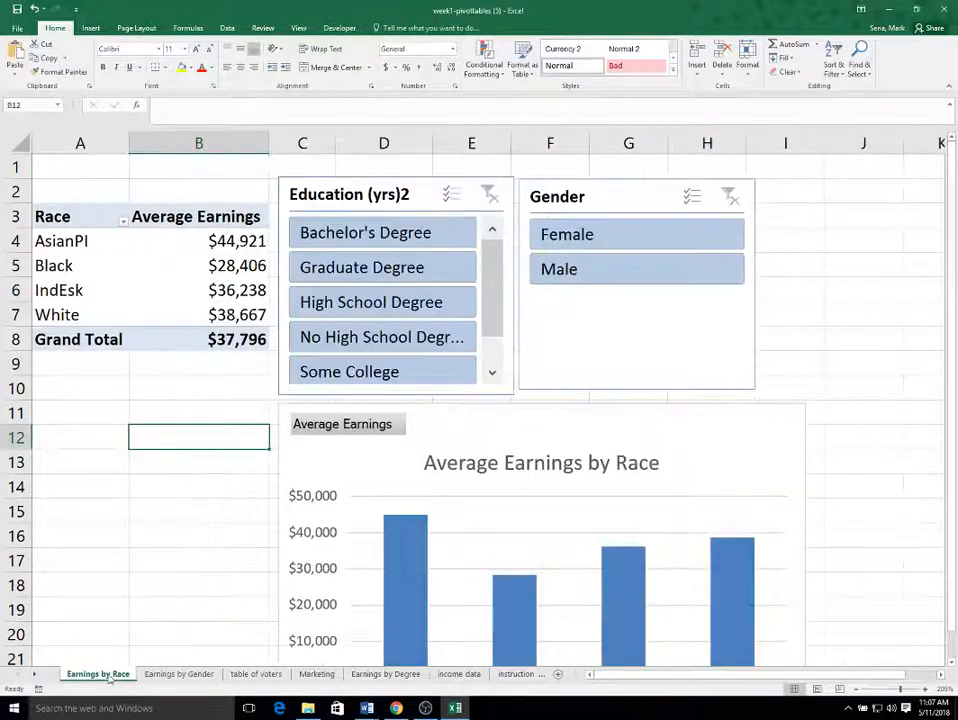
click(186, 676)
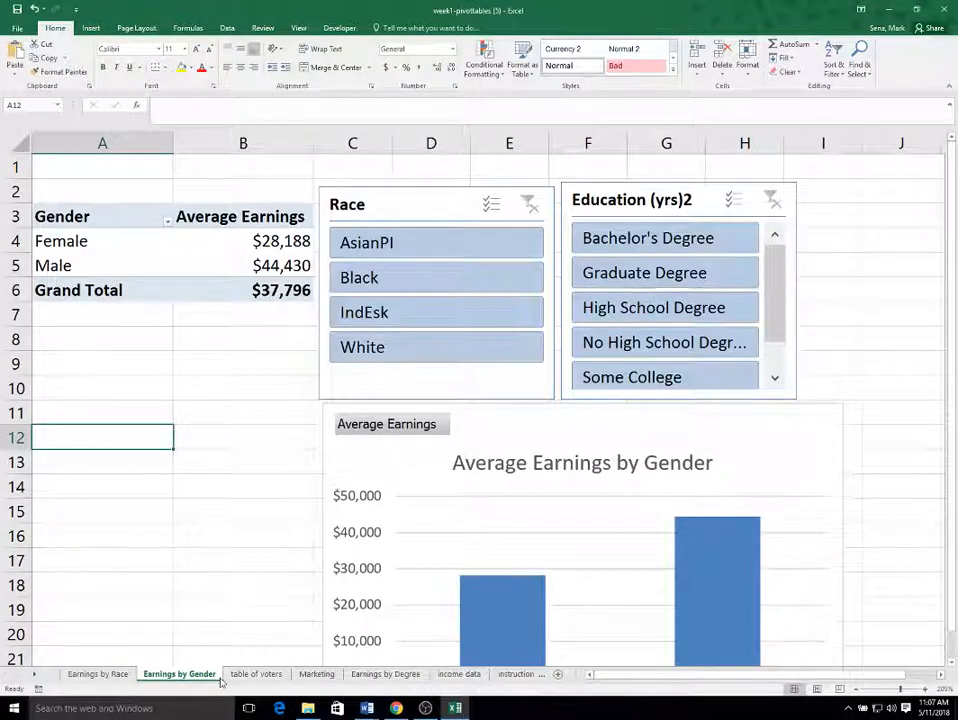
click(385, 674)
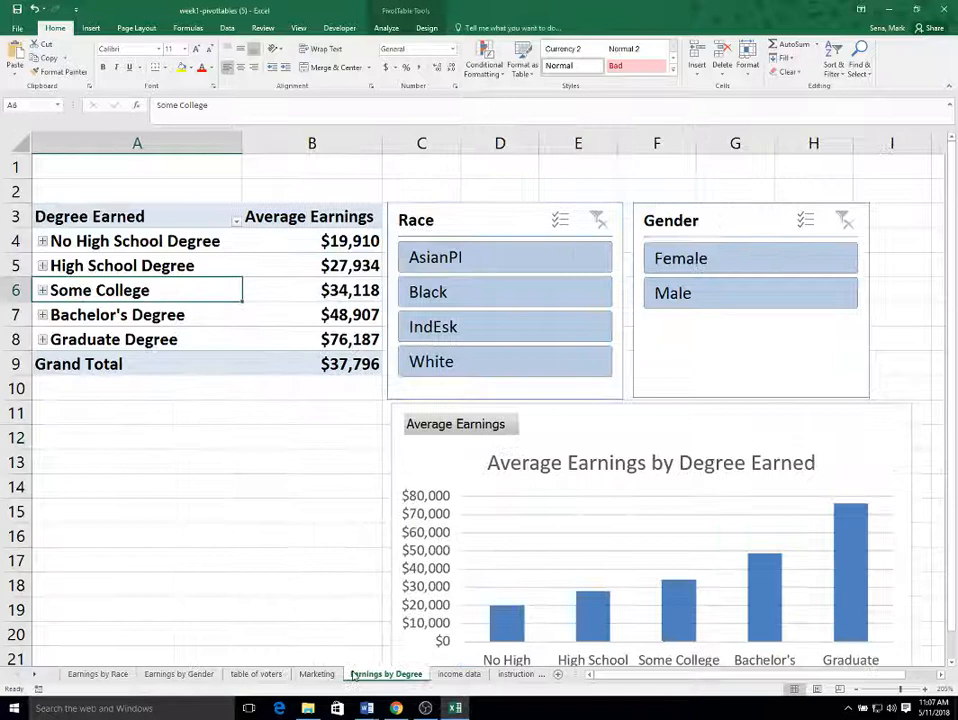
click(163, 674)
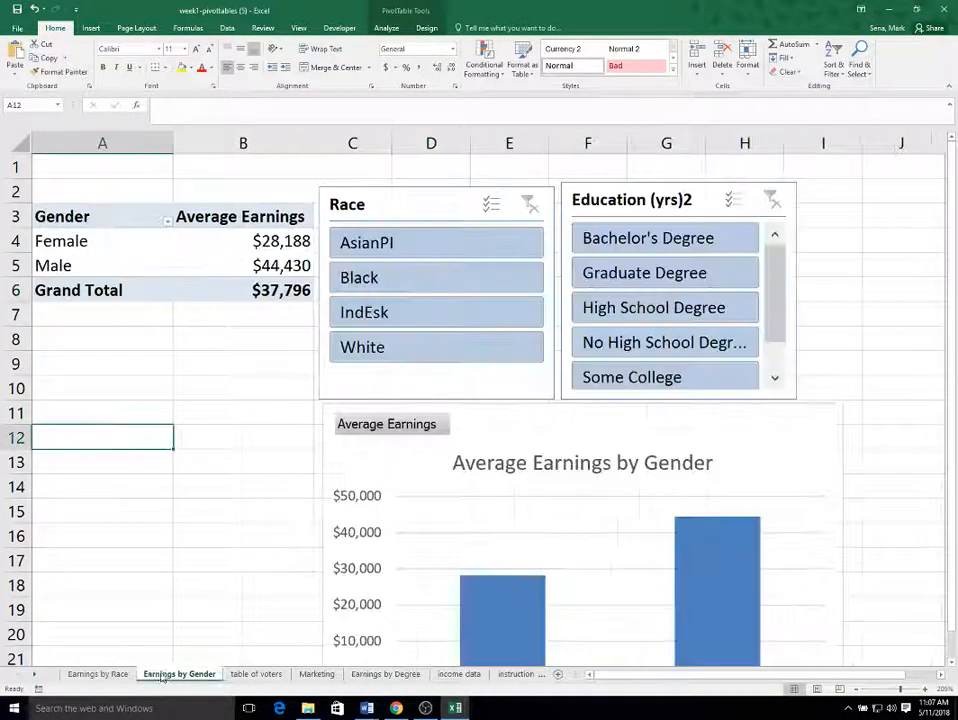
click(98, 674)
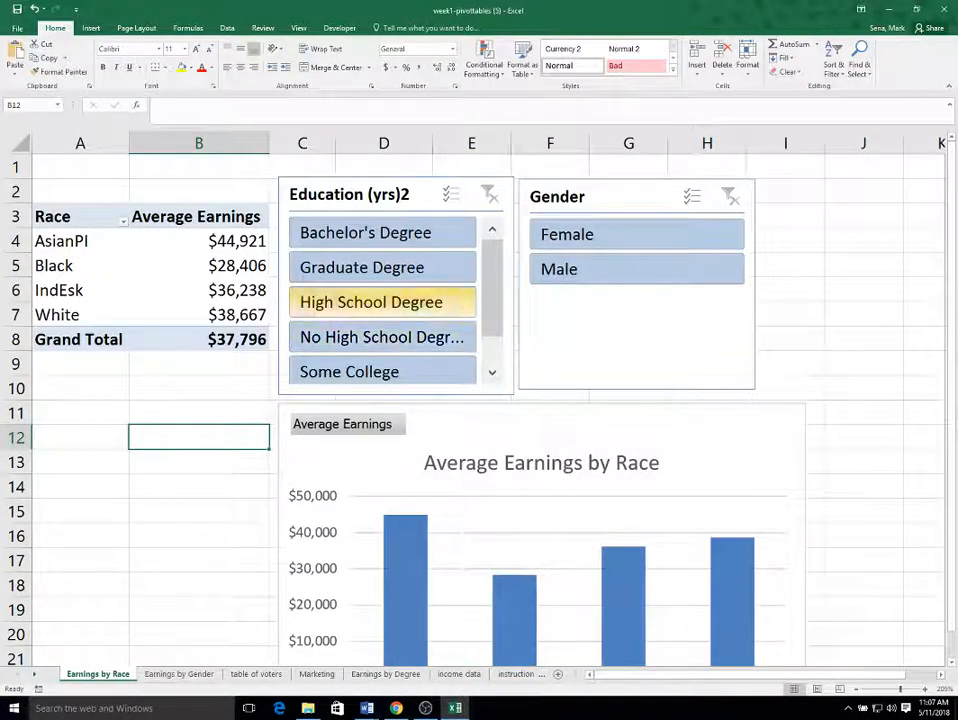